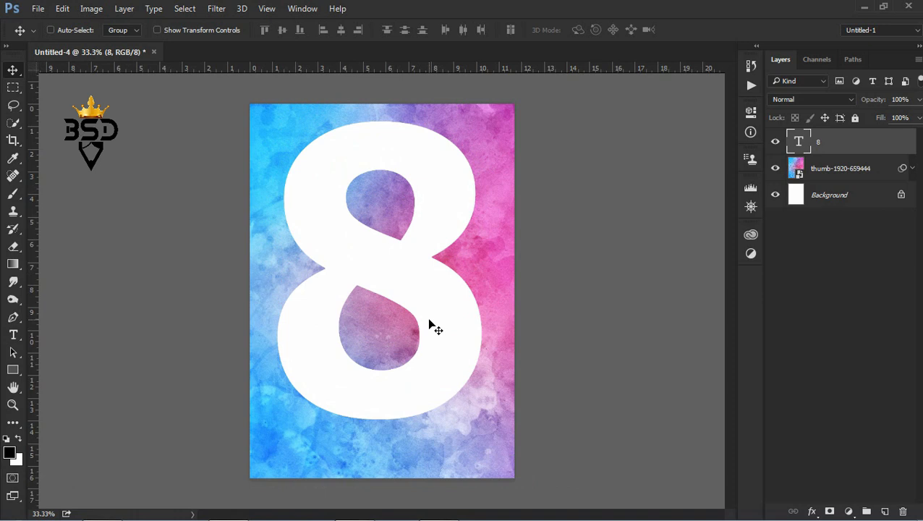
Scale the white 8 text down slightly and position it within the poster
{"action": "key", "text": "ctrl+t"}
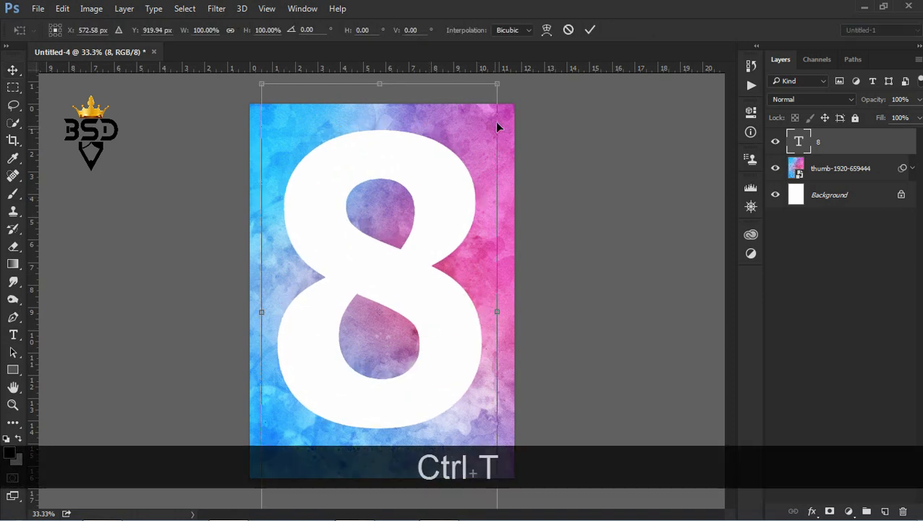
{"action": "left_click_drag", "start_coordinate": [497, 84], "coordinate": [489, 100]}
{"action": "key", "text": "shift+alt+Return"}
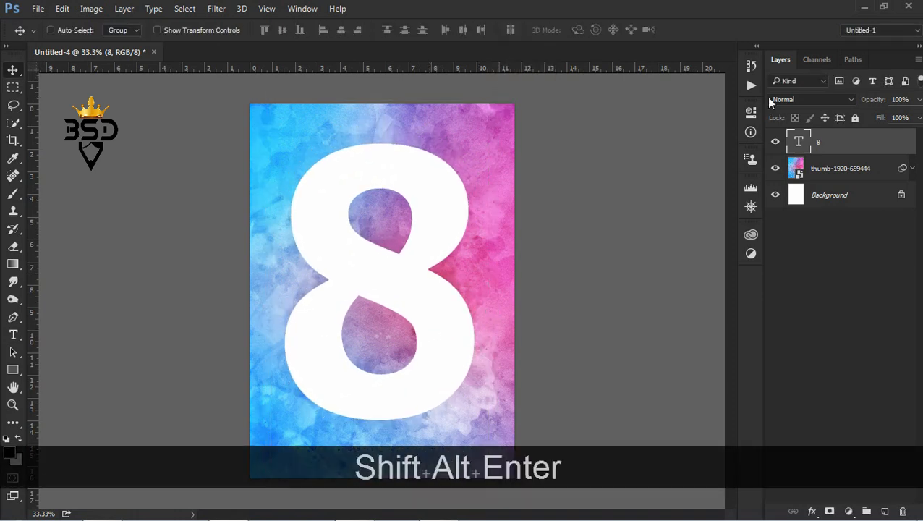
Blend the 8 text layer with Overlay, nudge it slightly, and lower its opacity to 52%
{"action": "left_click", "coordinate": [812, 99]}
{"action": "left_click", "coordinate": [783, 231]}
{"action": "left_click_drag", "start_coordinate": [412, 292], "coordinate": [415, 297]}
{"action": "left_click_drag", "start_coordinate": [880, 100], "coordinate": [843, 105]}
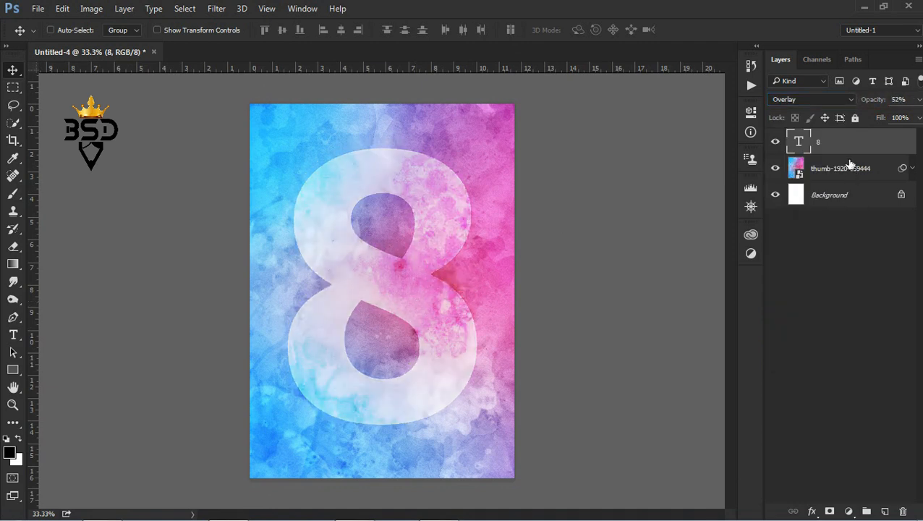
Unlock the background layer and use its outline as a selection to centre the 8 vertically on the canvas
{"action": "left_click", "coordinate": [902, 195]}
{"action": "left_click", "coordinate": [796, 194], "text": "ctrl"}
{"action": "left_click", "coordinate": [818, 174]}
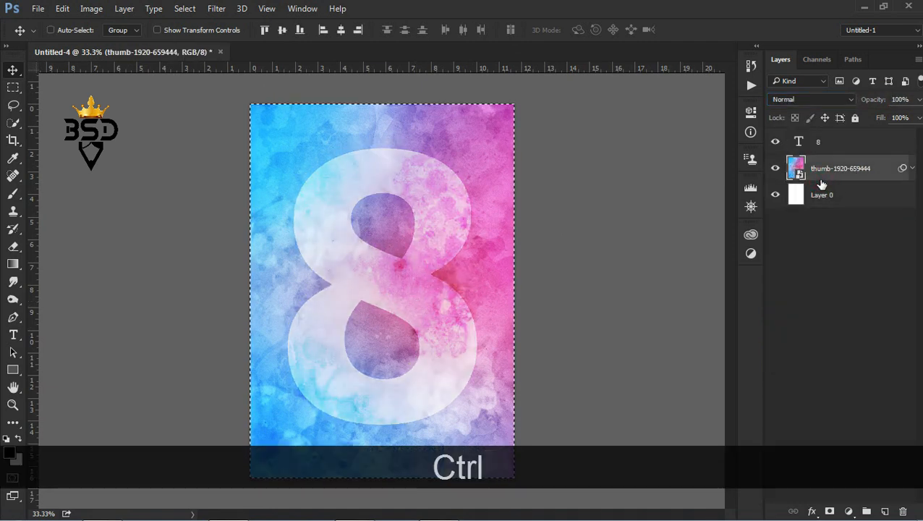
{"action": "left_click", "coordinate": [825, 142]}
{"action": "left_click", "coordinate": [283, 29]}
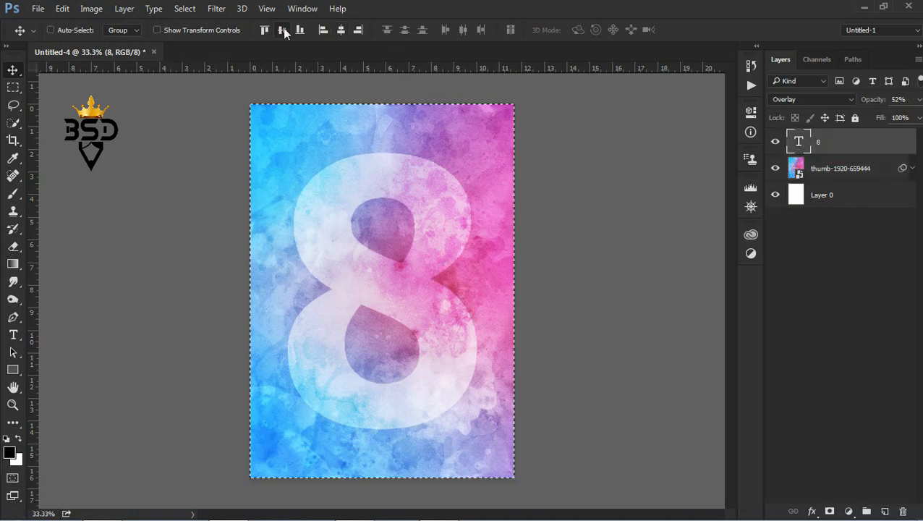
{"action": "key", "text": "ctrl+d"}
{"action": "key", "text": "v"}
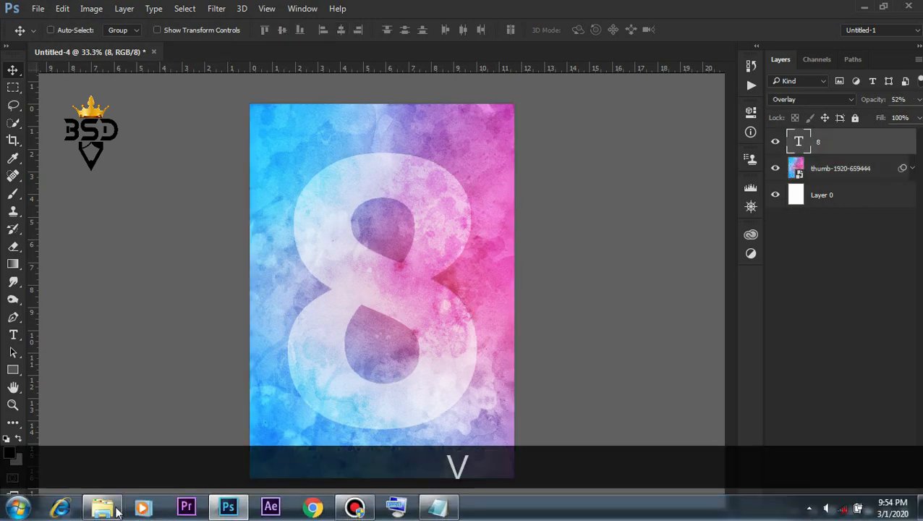
Place the womens day butterfly special design image above the 8, enlarge it, and position it near the poster's centre
{"action": "left_click", "coordinate": [103, 507]}
{"action": "left_click_drag", "start_coordinate": [298, 121], "coordinate": [356, 349]}
{"action": "left_click_drag", "start_coordinate": [426, 340], "coordinate": [549, 409]}
{"action": "key", "text": "Return"}
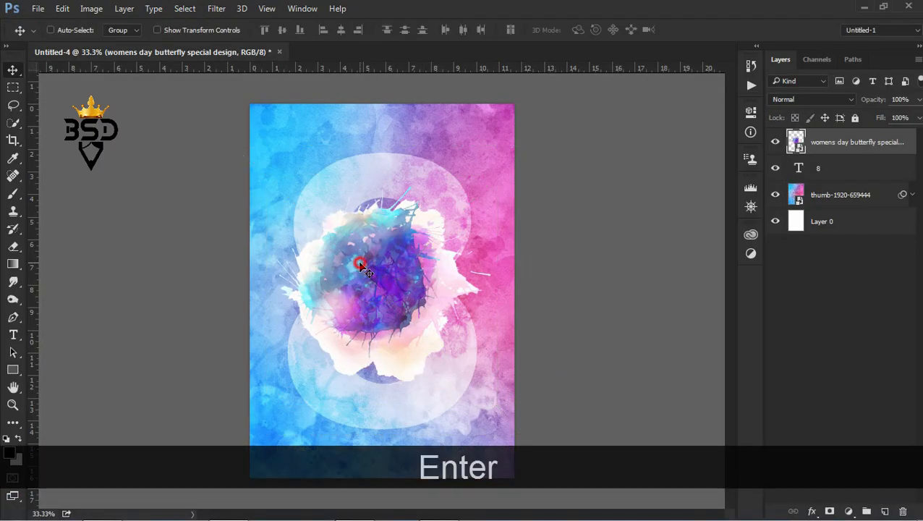
{"action": "left_click_drag", "start_coordinate": [380, 251], "coordinate": [386, 249]}
Set the butterfly design layer to Multiply, enlarge it, and move it down over the middle of the 8
{"action": "left_click", "coordinate": [785, 101]}
{"action": "left_click", "coordinate": [792, 144]}
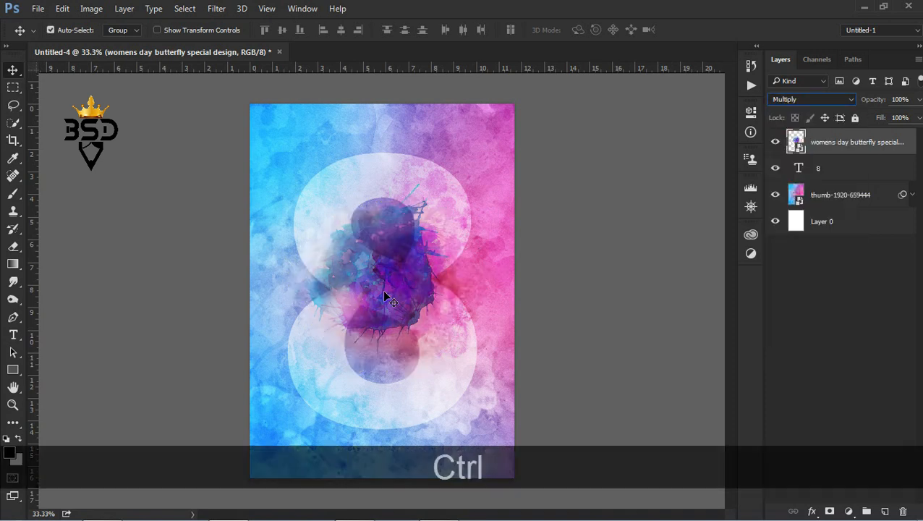
{"action": "key", "text": "ctrl+t"}
{"action": "left_click_drag", "start_coordinate": [536, 144], "coordinate": [570, 113]}
{"action": "left_click_drag", "start_coordinate": [382, 226], "coordinate": [384, 242]}
{"action": "key", "text": "Return"}
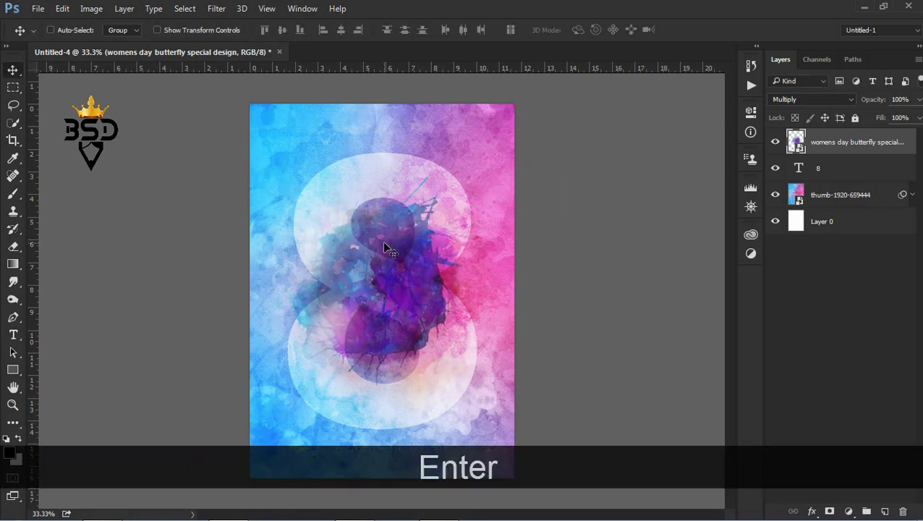
{"action": "left_click", "coordinate": [412, 293]}
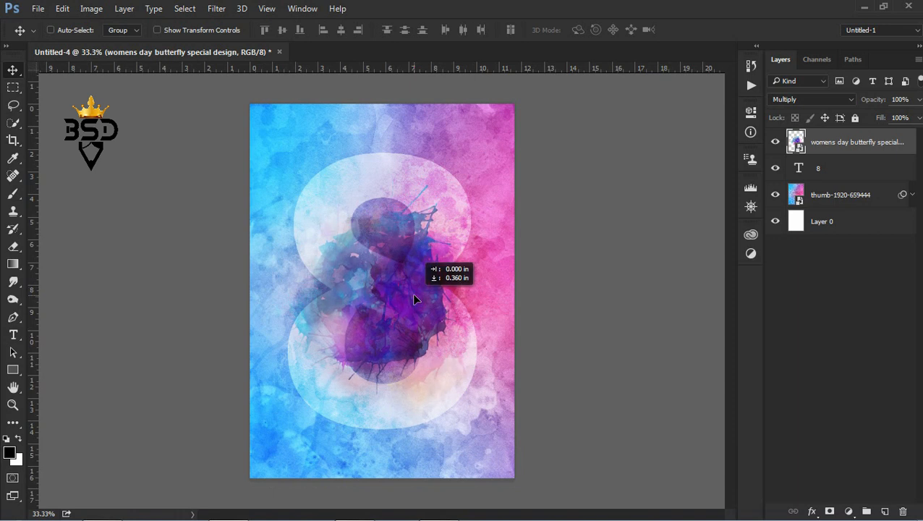
Draw a 587 px circle shape over the paint splash and move it towards the poster's centre
{"action": "right_click", "coordinate": [19, 373]}
{"action": "left_click", "coordinate": [66, 395]}
{"action": "left_click_drag", "start_coordinate": [351, 244], "coordinate": [463, 362]}
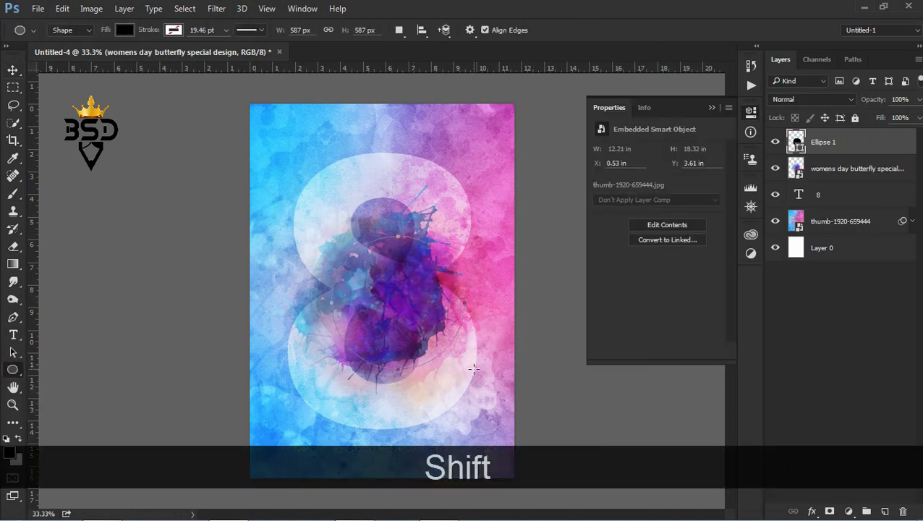
{"action": "key", "text": "v"}
{"action": "left_click_drag", "start_coordinate": [427, 293], "coordinate": [409, 278]}
Fill the circle with white and shift it slightly down over the splash
{"action": "left_click", "coordinate": [602, 211]}
{"action": "left_click", "coordinate": [628, 281]}
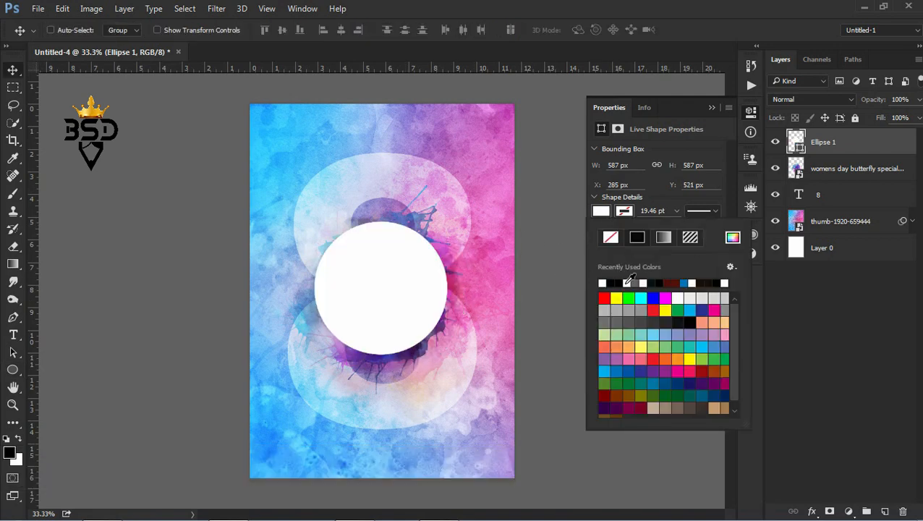
{"action": "key", "text": "v"}
{"action": "left_click_drag", "start_coordinate": [400, 274], "coordinate": [397, 282]}
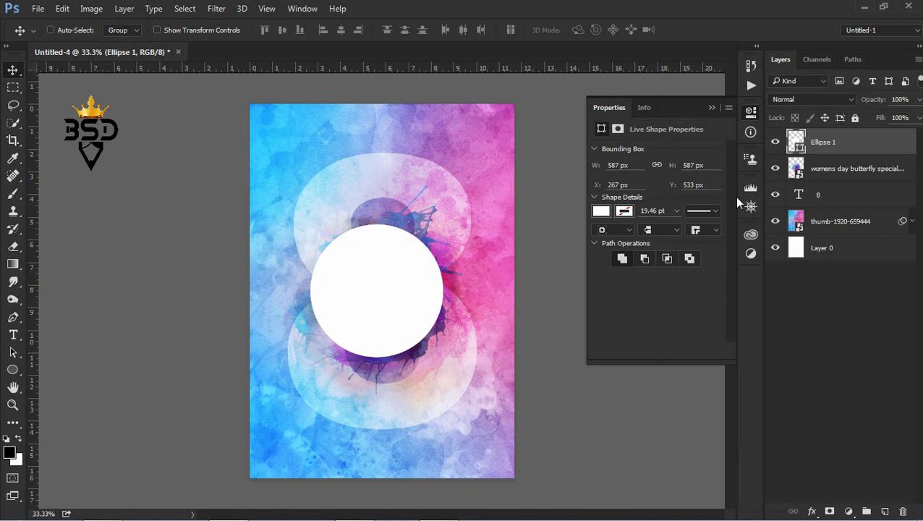
Lower the opacity of the 8 text layer to 35%
{"action": "left_click", "coordinate": [831, 196]}
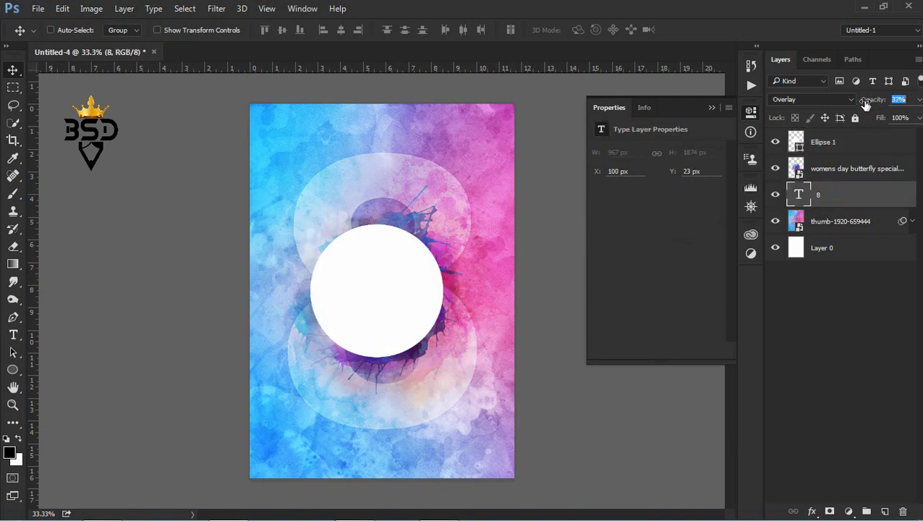
{"action": "left_click", "coordinate": [838, 142]}
{"action": "right_click", "coordinate": [838, 141]}
{"action": "left_click", "coordinate": [591, 275]}
{"action": "key", "text": "ctrl+z"}
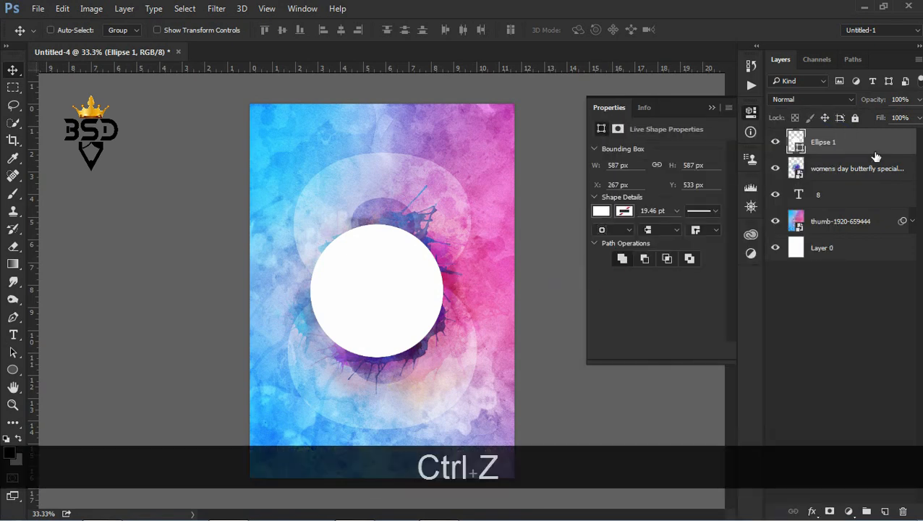
Duplicate the white circle layer and recolour the copy black
{"action": "key", "text": "ctrl+j"}
{"action": "double_click", "coordinate": [797, 143]}
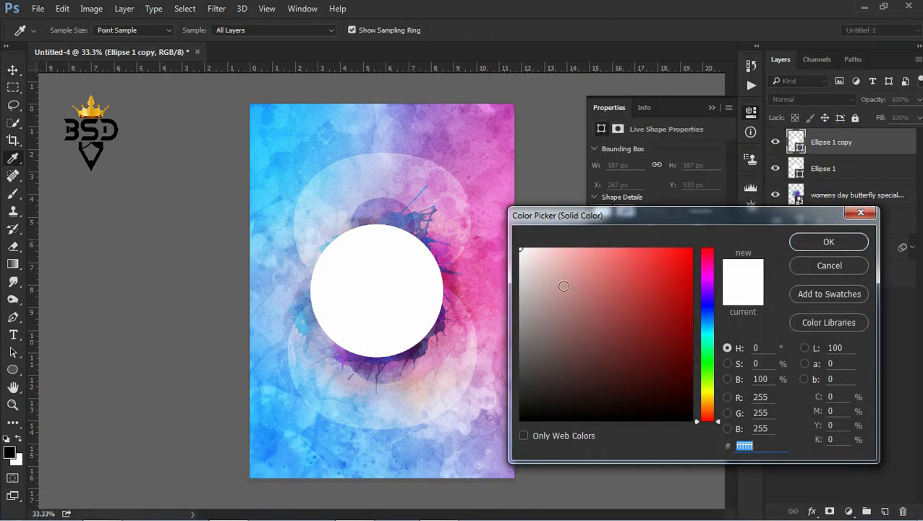
{"action": "left_click_drag", "start_coordinate": [595, 277], "coordinate": [514, 447]}
{"action": "left_click", "coordinate": [806, 248]}
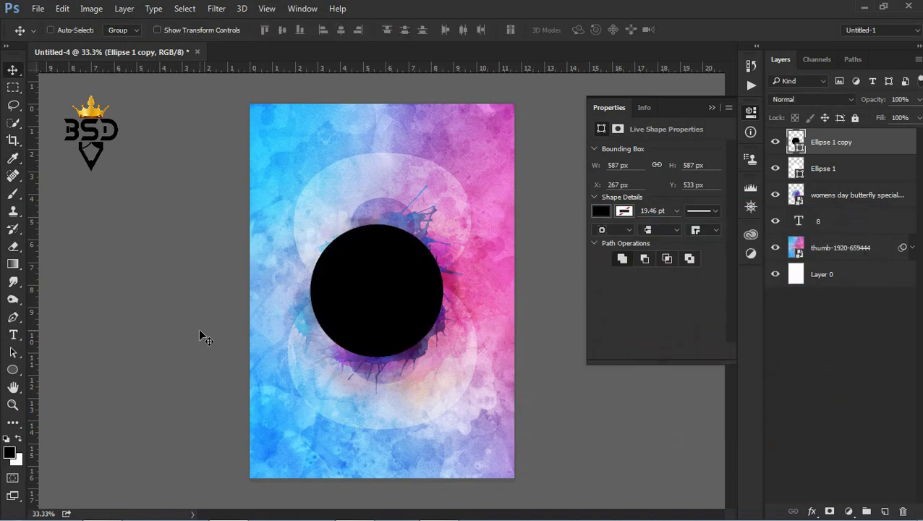
Remove the copied circle's fill and give it a dark purple stroke of 2.89 pt
{"action": "left_click", "coordinate": [13, 369]}
{"action": "left_click", "coordinate": [124, 29]}
{"action": "left_click", "coordinate": [68, 57]}
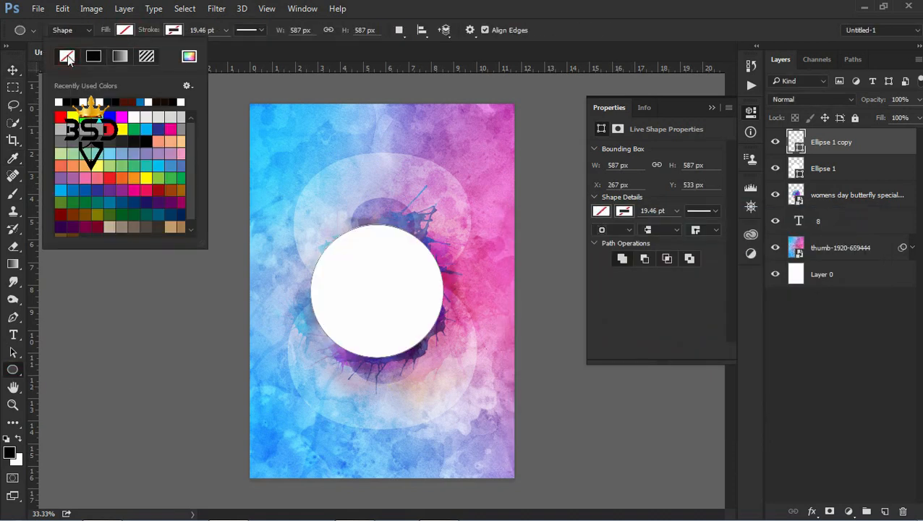
{"action": "left_click", "coordinate": [174, 30]}
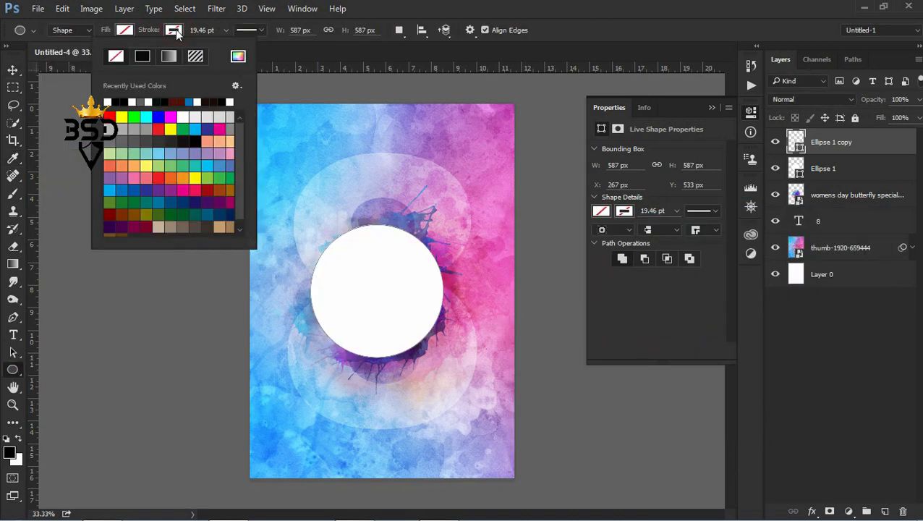
{"action": "left_click", "coordinate": [206, 202]}
{"action": "left_click", "coordinate": [226, 31]}
{"action": "left_click_drag", "start_coordinate": [209, 49], "coordinate": [207, 48]}
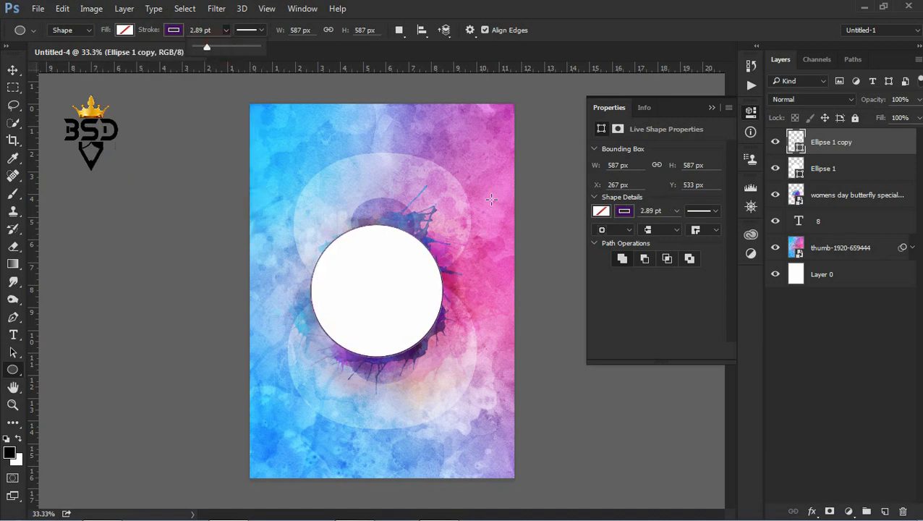
Scale the purple circle outline down to 548 px so it sits inside the white circle
{"action": "key", "text": "ctrl+t"}
{"action": "left_click_drag", "start_coordinate": [444, 224], "coordinate": [439, 226]}
{"action": "key", "text": "Return"}
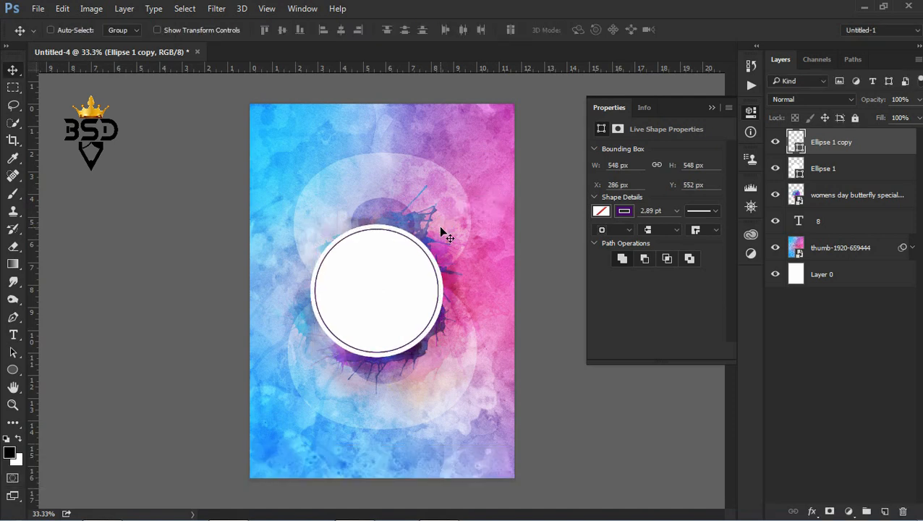
Rasterize both ellipse layers, merge them into one, and enlarge the resulting badge slightly
{"action": "left_click", "coordinate": [832, 171], "text": "ctrl"}
{"action": "right_click", "coordinate": [832, 171]}
{"action": "left_click", "coordinate": [606, 278]}
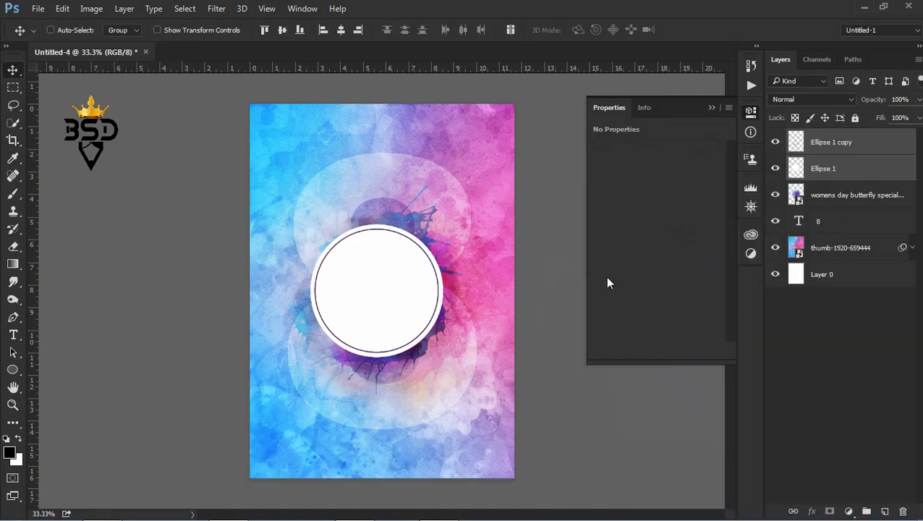
{"action": "key", "text": "ctrl+e"}
{"action": "key", "text": "ctrl+t"}
{"action": "left_click_drag", "start_coordinate": [445, 226], "coordinate": [451, 230]}
{"action": "key", "text": "Return"}
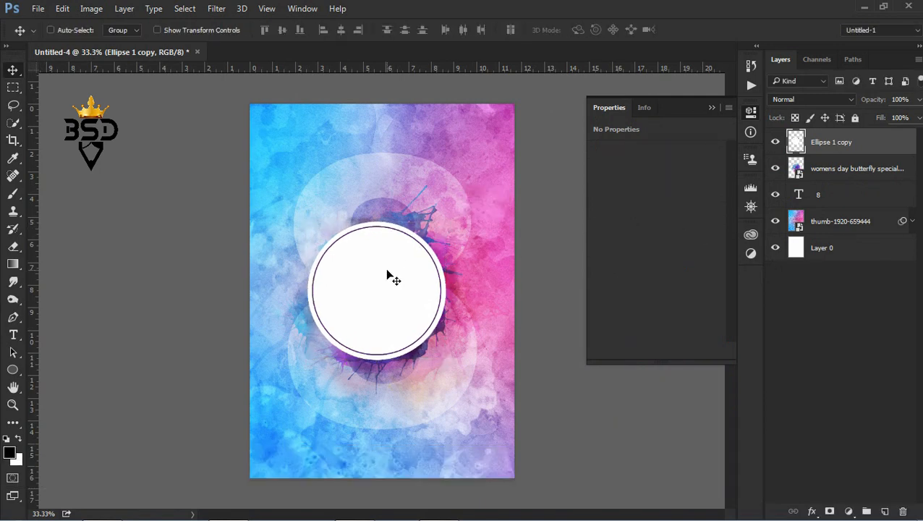
Enlarge the butterfly design behind the badge to 452.25%
{"action": "left_click", "coordinate": [825, 171]}
{"action": "key", "text": "ctrl+t"}
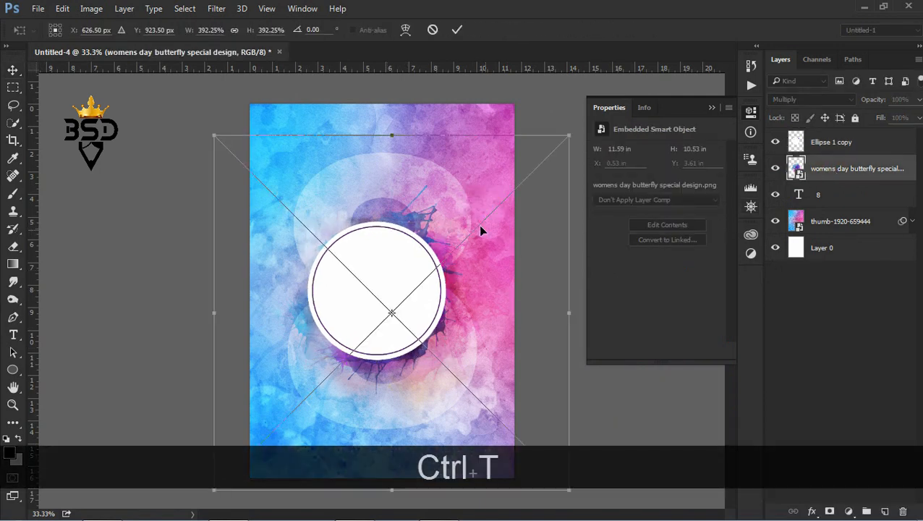
{"action": "left_click_drag", "start_coordinate": [572, 133], "coordinate": [592, 107]}
{"action": "key", "text": "Return"}
Centre the circular badge on the canvas using the bottom layer's outline as the alignment selection
{"action": "left_click", "coordinate": [831, 141]}
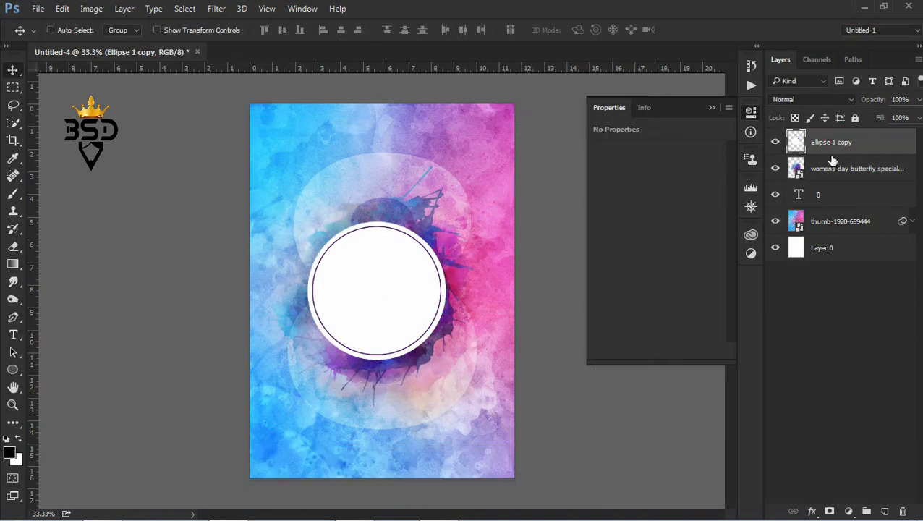
{"action": "left_click", "coordinate": [796, 248], "text": "ctrl"}
{"action": "left_click", "coordinate": [341, 30]}
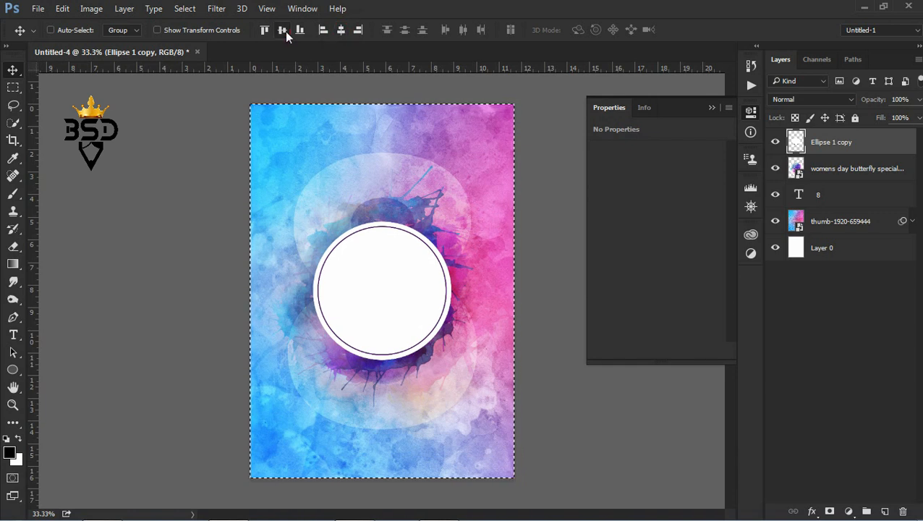
{"action": "key", "text": "ctrl+d"}
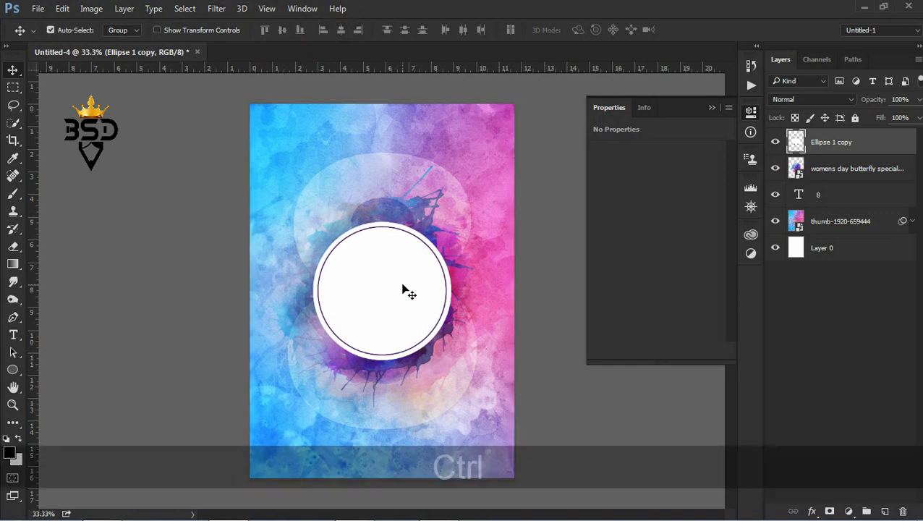
Enlarge the circular badge outward from its centre
{"action": "key", "text": "ctrl+t"}
{"action": "left_click_drag", "start_coordinate": [452, 360], "coordinate": [464, 367]}
{"action": "key", "text": "Return"}
Enlarge the butterfly design further so its splashes extend beyond the badge
{"action": "left_click", "coordinate": [857, 167]}
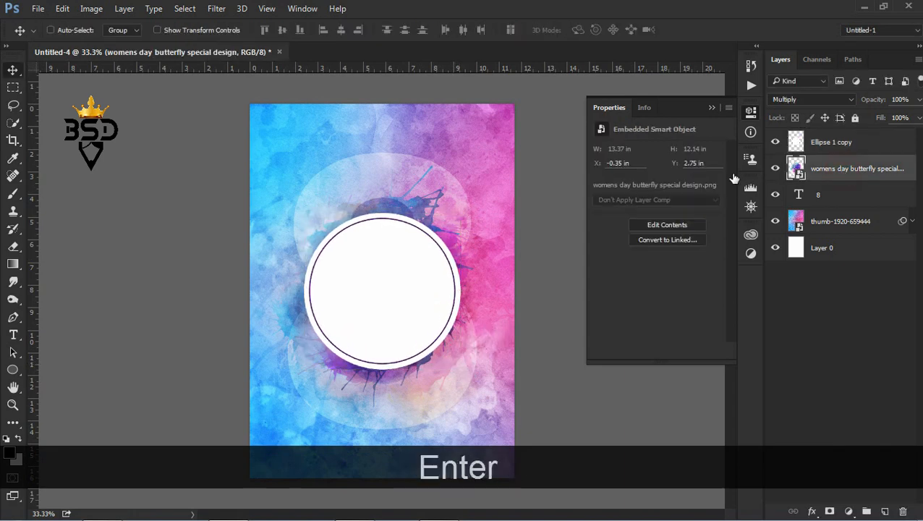
{"action": "key", "text": "ctrl+t"}
{"action": "left_click", "coordinate": [712, 107]}
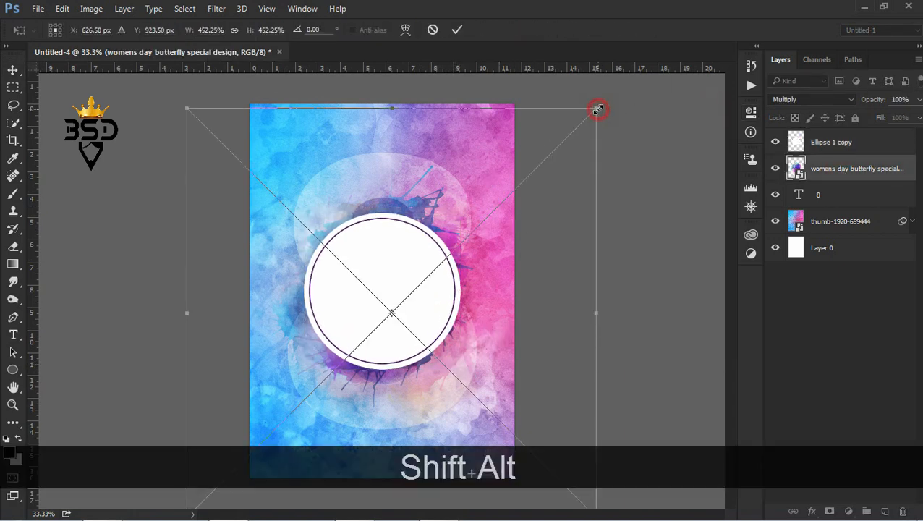
{"action": "left_click_drag", "start_coordinate": [597, 107], "coordinate": [620, 99]}
{"action": "key", "text": "Return"}
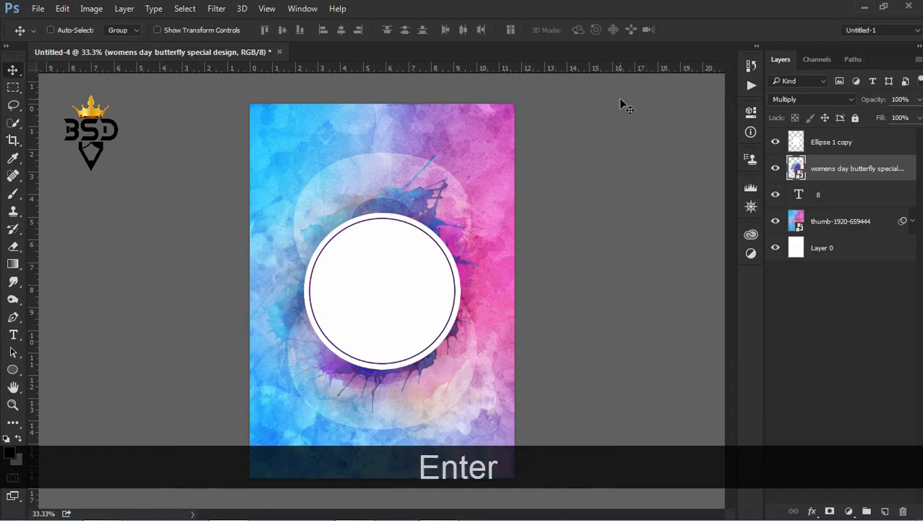
Place the girl silhouette image on the badge, enlarge it, and bring its layer to the top of the stack
{"action": "left_click", "coordinate": [107, 505]}
{"action": "left_click", "coordinate": [174, 103]}
{"action": "left_click", "coordinate": [190, 117]}
{"action": "left_click", "coordinate": [152, 105]}
{"action": "left_click_drag", "start_coordinate": [217, 101], "coordinate": [372, 298]}
{"action": "left_click_drag", "start_coordinate": [427, 246], "coordinate": [471, 208]}
{"action": "key", "text": "shift+alt+Return"}
{"action": "left_click_drag", "start_coordinate": [820, 172], "coordinate": [828, 144]}
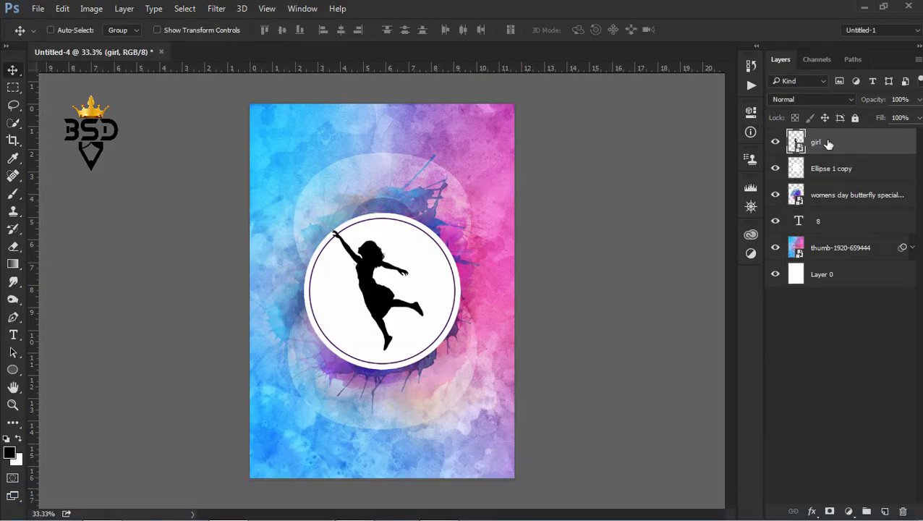
Move the girl silhouette up to overlap the badge's upper edge, then enlarge it and adjust its angle
{"action": "left_click_drag", "start_coordinate": [377, 295], "coordinate": [370, 242]}
{"action": "key", "text": "ctrl+t"}
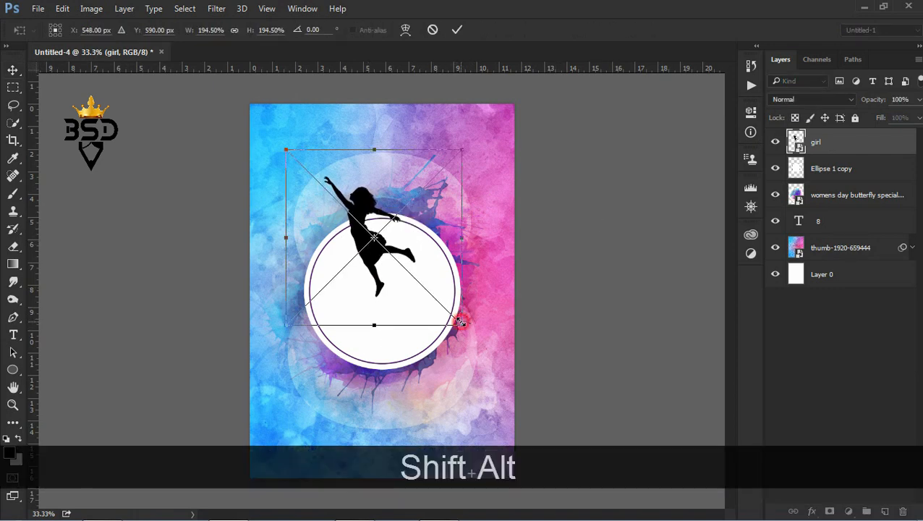
{"action": "left_click_drag", "start_coordinate": [461, 325], "coordinate": [485, 334]}
{"action": "left_click_drag", "start_coordinate": [439, 278], "coordinate": [437, 253]}
{"action": "key", "text": "Caps_Lock"}
{"action": "left_click_drag", "start_coordinate": [482, 100], "coordinate": [461, 128]}
{"action": "left_click_drag", "start_coordinate": [340, 210], "coordinate": [349, 210]}
{"action": "key", "text": "Return"}
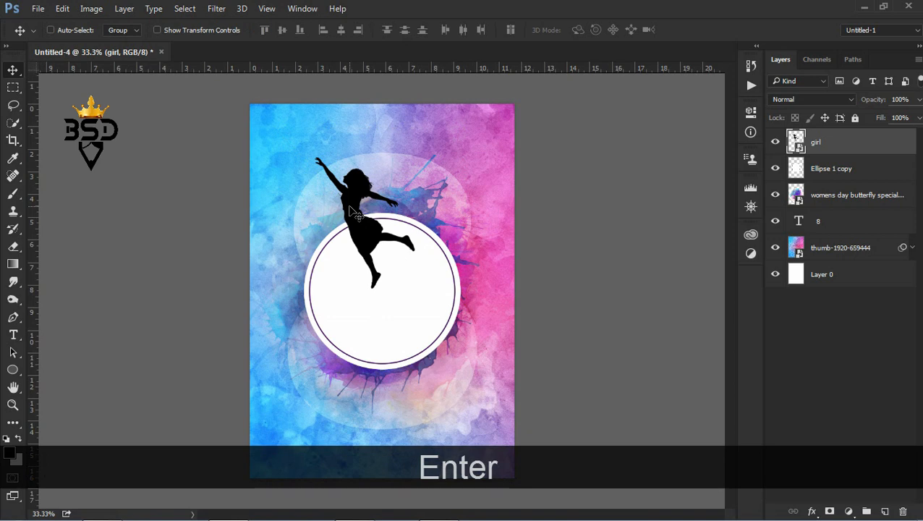
{"action": "key", "text": "t"}
{"action": "left_click", "coordinate": [340, 308]}
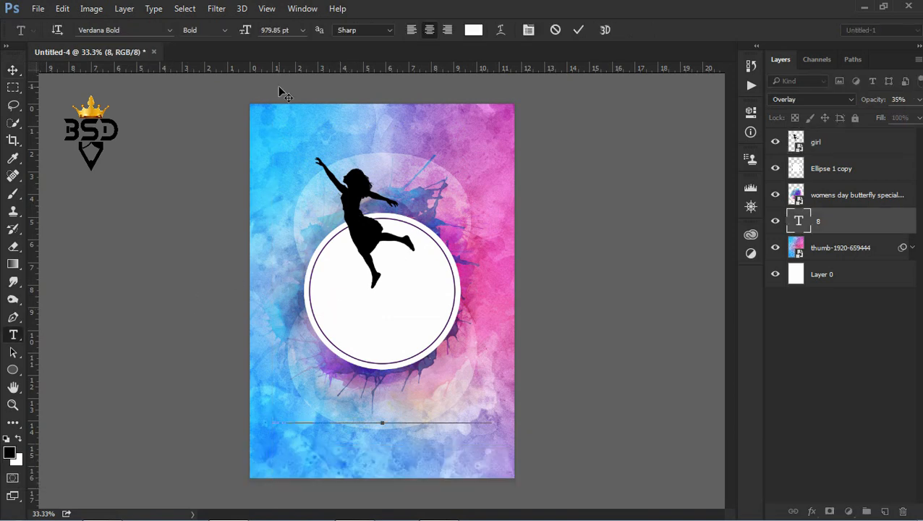
{"action": "left_click", "coordinate": [579, 30]}
{"action": "left_click", "coordinate": [847, 139]}
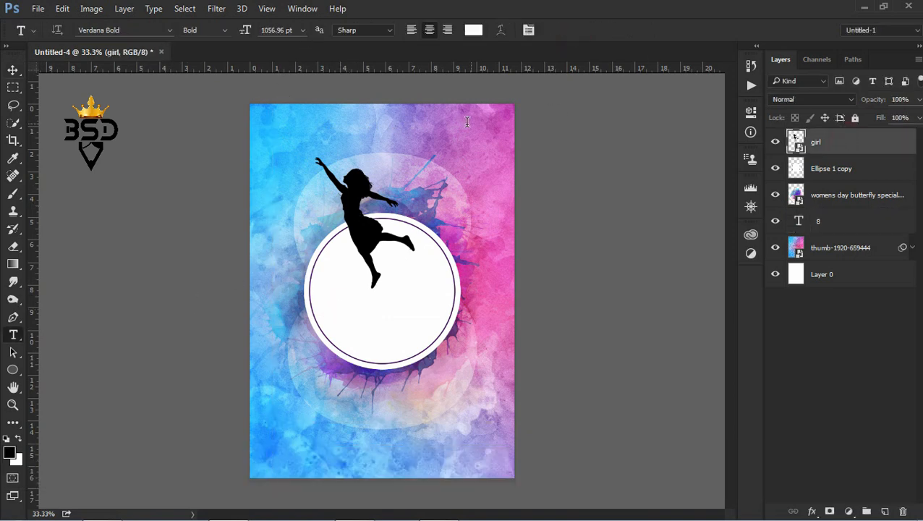
Hide the 8 layer and add centred three-line text reading HAPPY, WOMENS, DAY at 30 pt beside the girl silhouette
{"action": "left_click", "coordinate": [467, 121]}
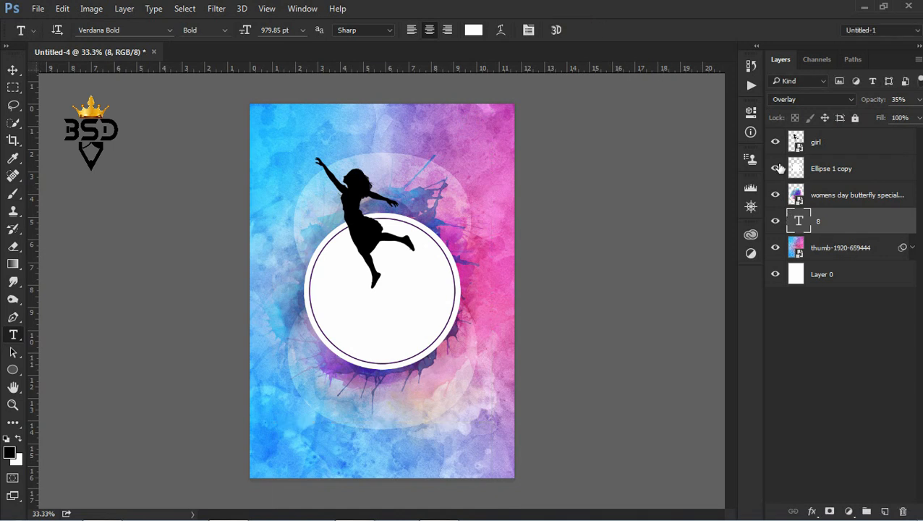
{"action": "left_click", "coordinate": [777, 221]}
{"action": "left_click", "coordinate": [412, 183]}
{"action": "left_click", "coordinate": [302, 30]}
{"action": "left_click", "coordinate": [295, 212]}
{"action": "type", "text": "HAPPY"}
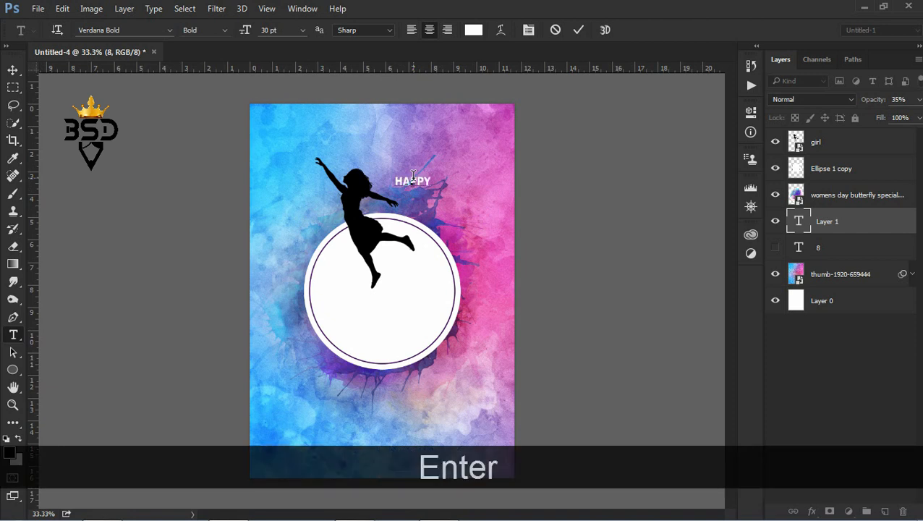
{"action": "type", "text": " WOMENS"}
{"action": "key", "text": "Return"}
{"action": "type", "text": "DAY"}
Set the greeting text in Mismo Black at 74 pt and change its second line to WOMEN'S
{"action": "key", "text": "ctrl+a"}
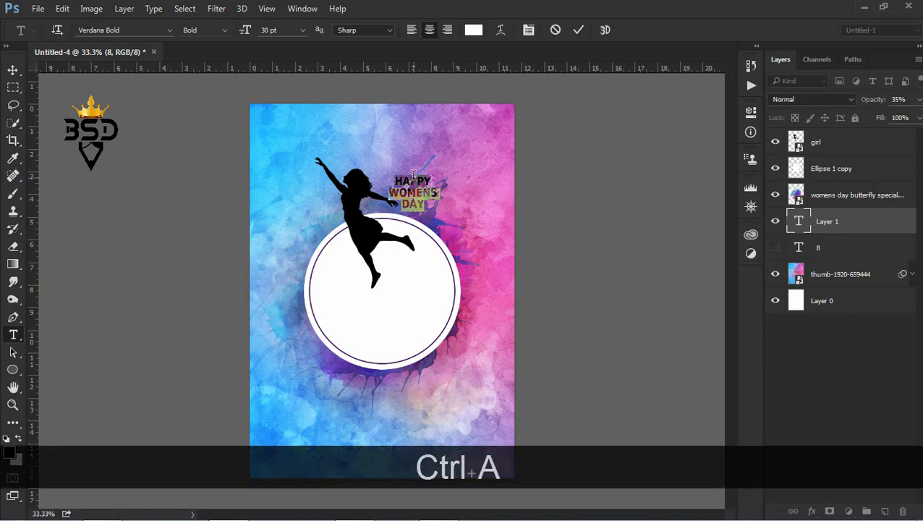
{"action": "left_click", "coordinate": [529, 30]}
{"action": "left_click", "coordinate": [663, 204]}
{"action": "scroll", "coordinate": [731, 326], "scroll_direction": "down", "scroll_amount": 15}
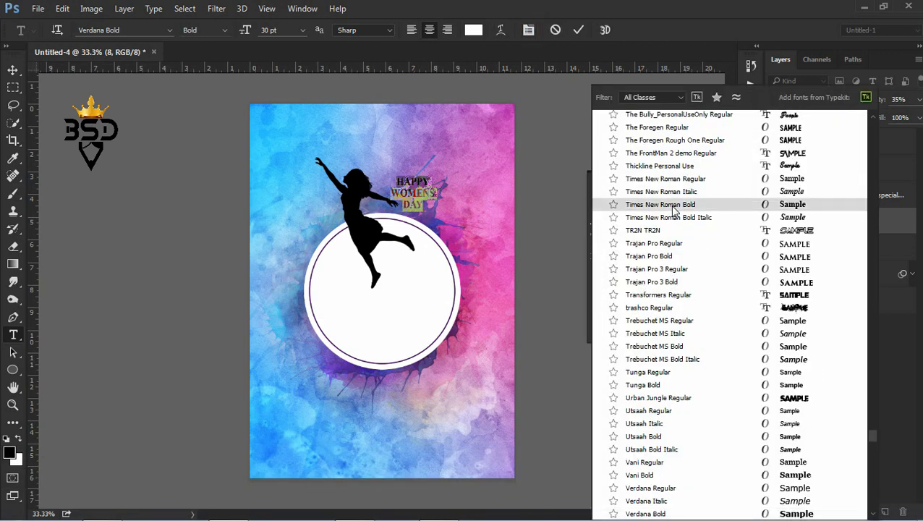
{"action": "left_click_drag", "start_coordinate": [872, 434], "coordinate": [875, 217]}
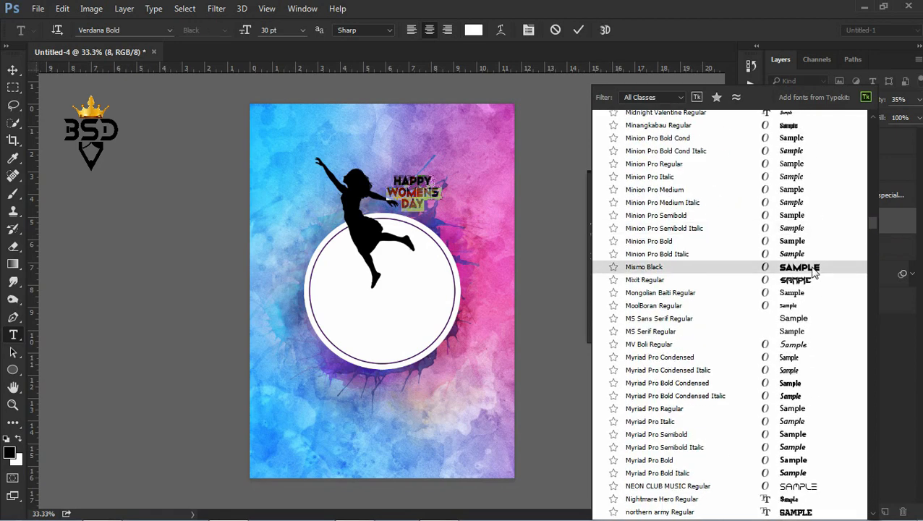
{"action": "left_click", "coordinate": [611, 263]}
{"action": "left_click_drag", "start_coordinate": [604, 227], "coordinate": [630, 227]}
{"action": "left_click", "coordinate": [461, 200]}
{"action": "type", "text": "'S"}
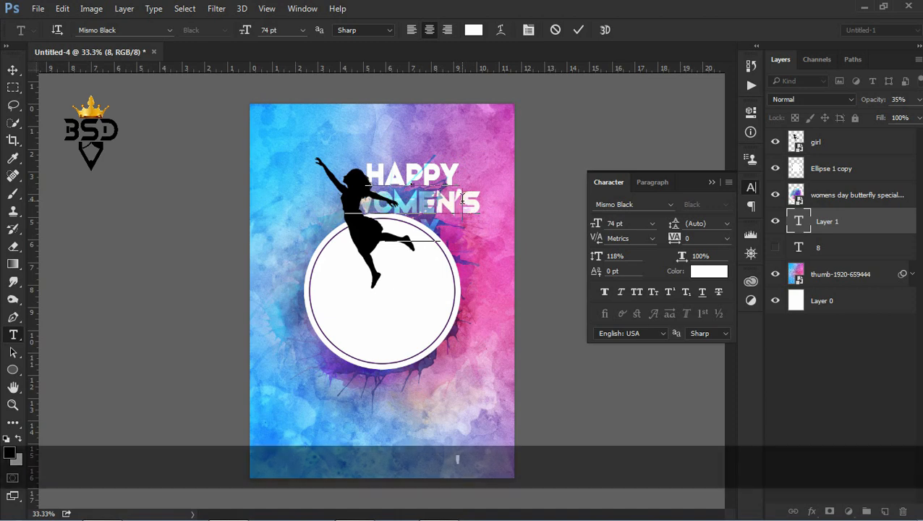
Colour the greeting text purple (#5a2d70), sampled from the badge's ring
{"action": "key", "text": "ctrl+a"}
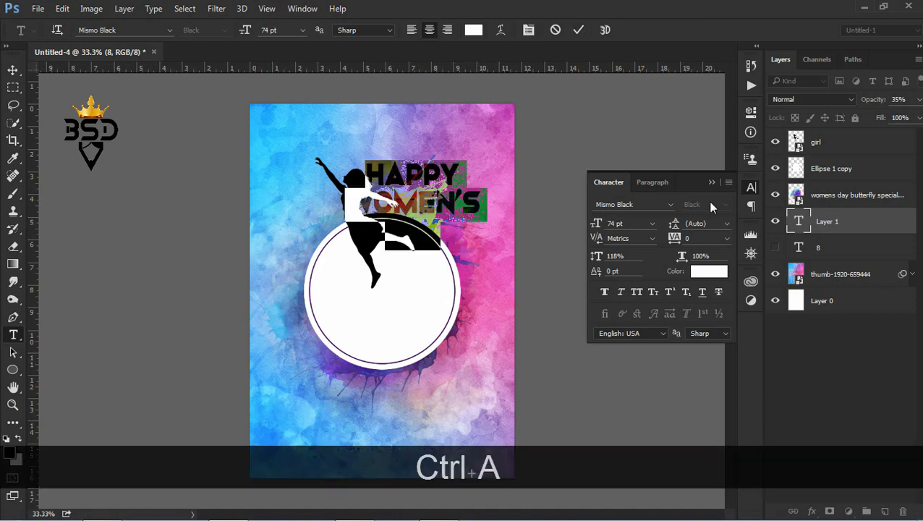
{"action": "left_click", "coordinate": [709, 270]}
{"action": "left_click", "coordinate": [453, 330]}
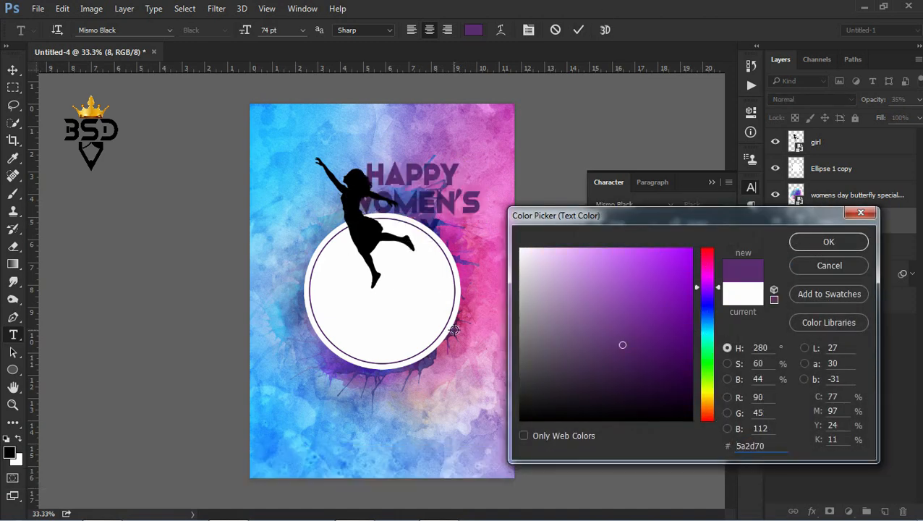
{"action": "left_click", "coordinate": [821, 248]}
{"action": "left_click", "coordinate": [579, 30]}
Bring the greeting text layer above the badge, move the text into the circle's lower half, and scale it to 71.83%
{"action": "left_click_drag", "start_coordinate": [836, 222], "coordinate": [825, 173]}
{"action": "key", "text": "v"}
{"action": "left_click_drag", "start_coordinate": [431, 173], "coordinate": [409, 307]}
{"action": "key", "text": "ctrl+t"}
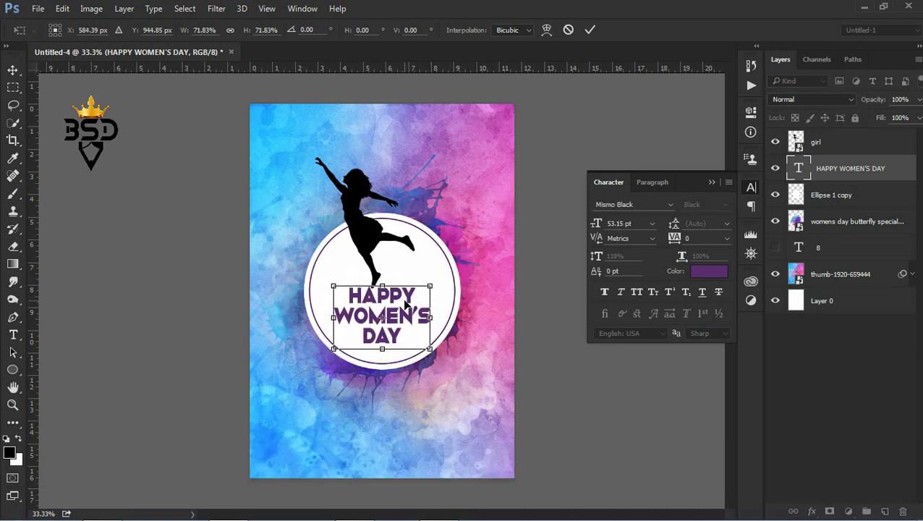
{"action": "key", "text": "Return"}
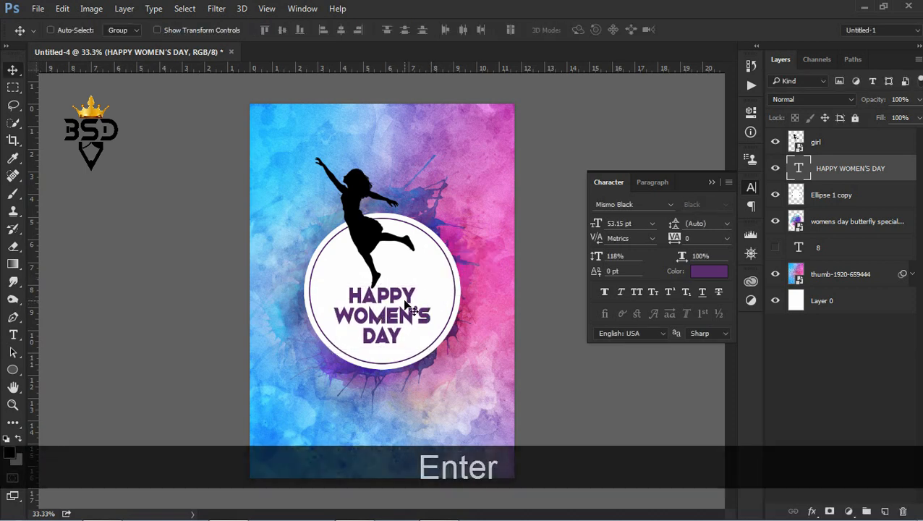
{"action": "left_click", "coordinate": [709, 177]}
Place the butterfly image over the badge, enlarge it, and rasterize its layer
{"action": "left_click", "coordinate": [101, 506]}
{"action": "left_click", "coordinate": [167, 113]}
{"action": "left_click_drag", "start_coordinate": [169, 114], "coordinate": [360, 302]}
{"action": "left_click_drag", "start_coordinate": [427, 247], "coordinate": [573, 100]}
{"action": "key", "text": "Return"}
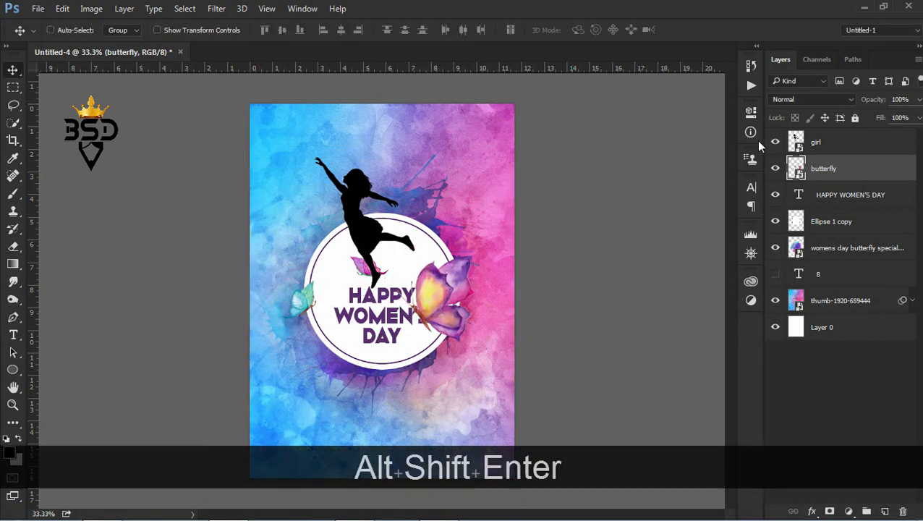
{"action": "right_click", "coordinate": [828, 169]}
{"action": "left_click", "coordinate": [570, 327]}
Cut the large purple butterfly onto its own layer, move it to the badge's upper-right edge, and shrink it
{"action": "key", "text": "ctrl+equal"}
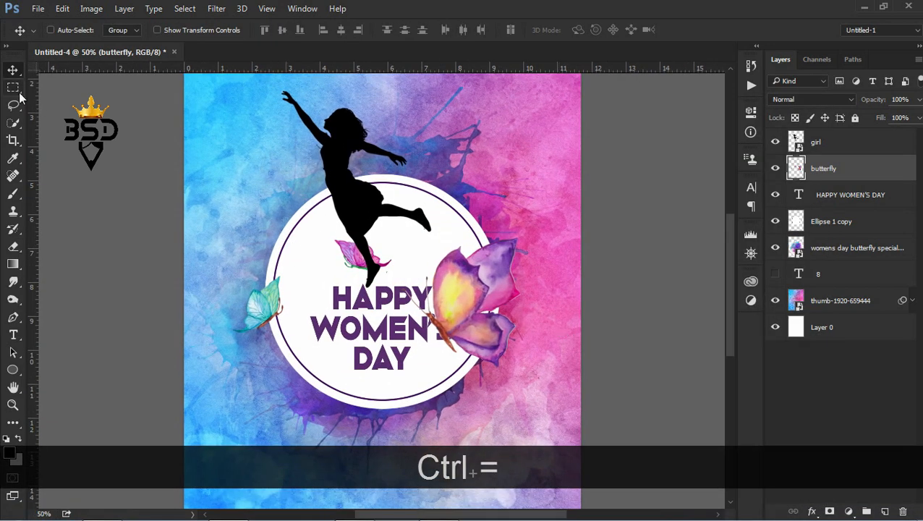
{"action": "left_click", "coordinate": [13, 105]}
{"action": "right_click", "coordinate": [482, 311]}
{"action": "left_click", "coordinate": [489, 147]}
{"action": "key", "text": "v"}
{"action": "left_click_drag", "start_coordinate": [459, 283], "coordinate": [505, 191]}
{"action": "key", "text": "ctrl+t"}
{"action": "left_click_drag", "start_coordinate": [565, 152], "coordinate": [542, 184]}
{"action": "left_click_drag", "start_coordinate": [505, 232], "coordinate": [408, 329]}
{"action": "key", "text": "Return"}
Duplicate the purple butterfly, flip the copy horizontally, scale it to about 83%, and place it on the badge's lower-left edge
{"action": "key", "text": "ctrl+j"}
{"action": "key", "text": "ctrl+t"}
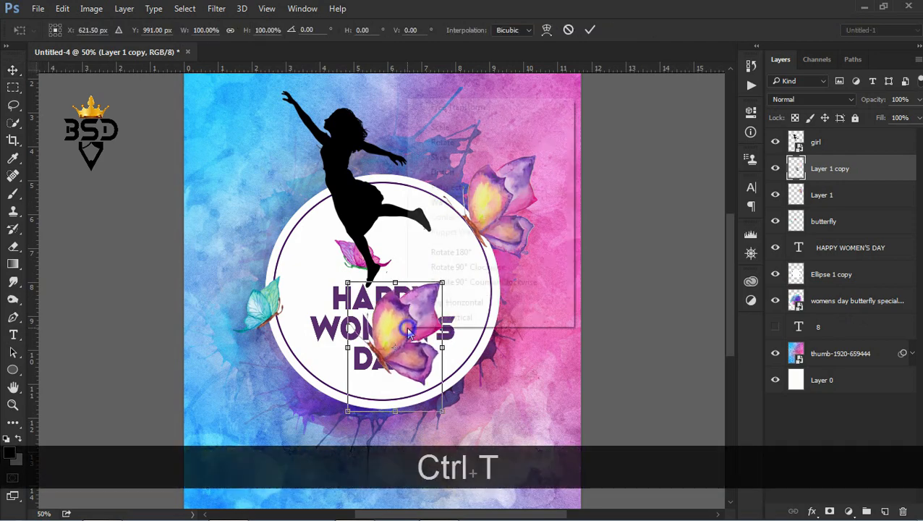
{"action": "right_click", "coordinate": [402, 329]}
{"action": "left_click", "coordinate": [457, 301]}
{"action": "left_click_drag", "start_coordinate": [395, 315], "coordinate": [305, 380]}
{"action": "left_click_drag", "start_coordinate": [256, 476], "coordinate": [273, 453]}
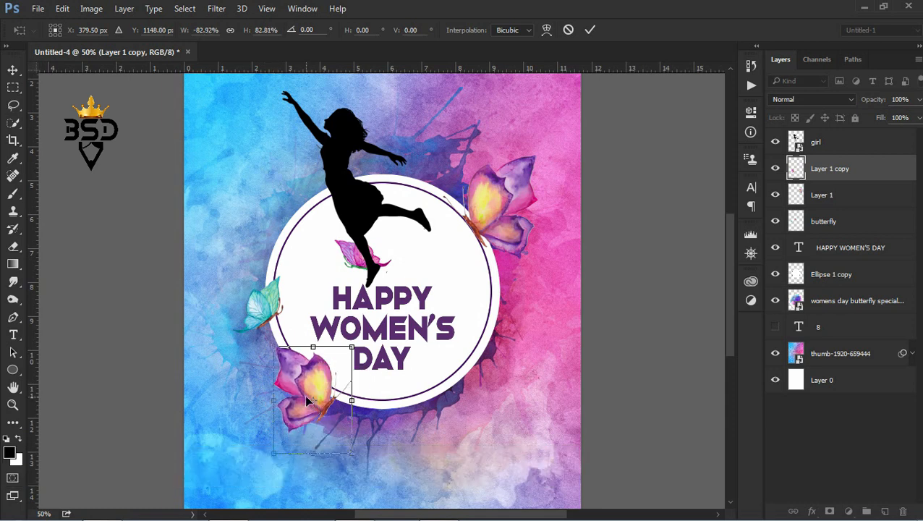
{"action": "key", "text": "Return"}
Enlarge the butterfly on the badge's upper-right edge slightly
{"action": "right_click", "coordinate": [505, 208]}
{"action": "left_click", "coordinate": [514, 213]}
{"action": "key", "text": "ctrl+t"}
{"action": "left_click_drag", "start_coordinate": [536, 280], "coordinate": [547, 286]}
{"action": "key", "text": "shift+Return"}
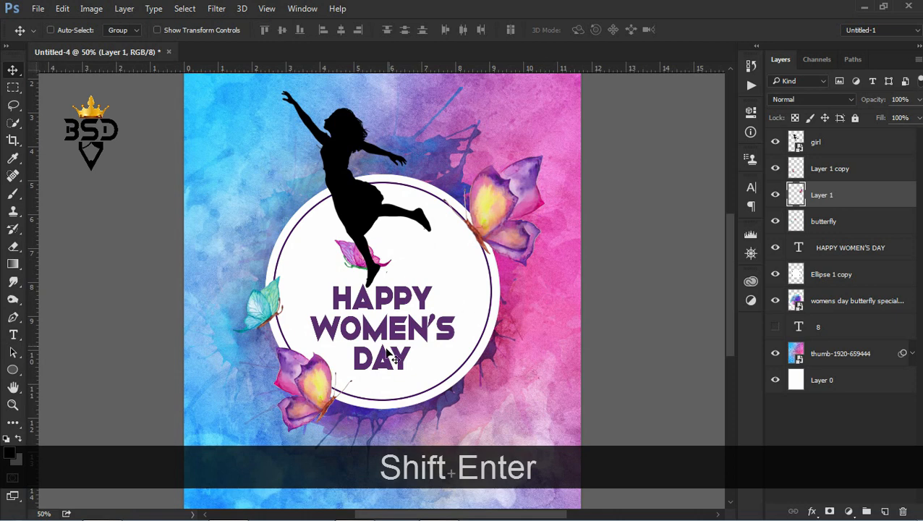
Duplicate the upper-right butterfly to the badge's lower-right edge, shrink the copy, and set its opacity to 68%
{"action": "key", "text": "ctrl+j"}
{"action": "left_click_drag", "start_coordinate": [487, 210], "coordinate": [483, 347]}
{"action": "key", "text": "ctrl+t"}
{"action": "left_click_drag", "start_coordinate": [543, 295], "coordinate": [555, 319]}
{"action": "left_click_drag", "start_coordinate": [495, 346], "coordinate": [491, 352]}
{"action": "key", "text": "Return"}
{"action": "left_click_drag", "start_coordinate": [872, 102], "coordinate": [846, 99]}
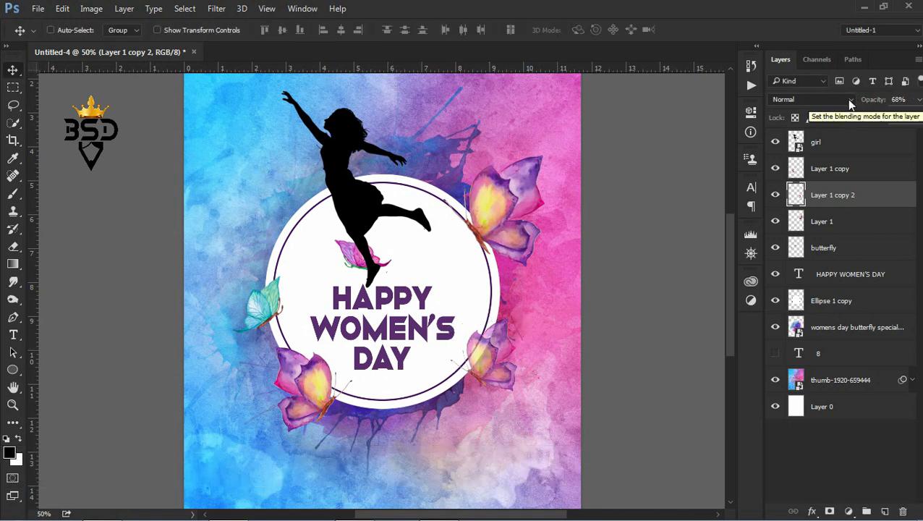
Duplicate the lower-left butterfly, shrink the copy to a tiny size, and place it near the badge's right edge
{"action": "right_click", "coordinate": [311, 374]}
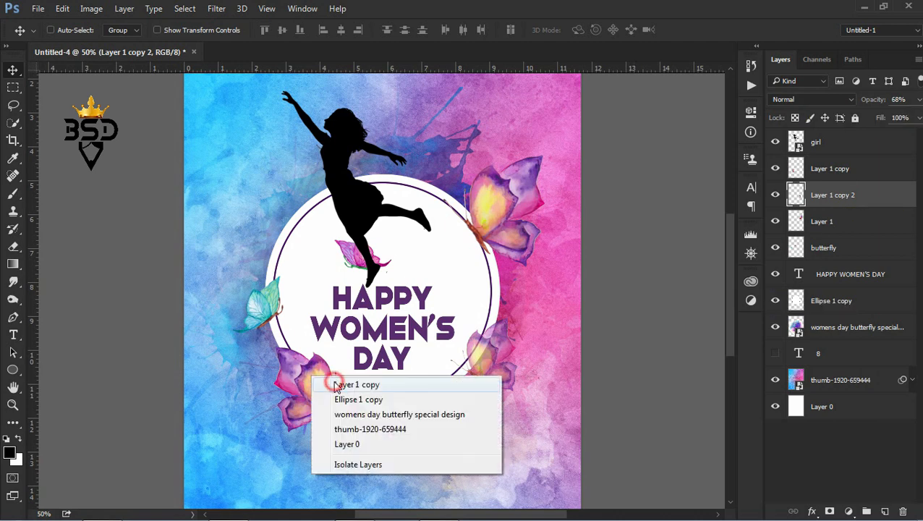
{"action": "left_click", "coordinate": [334, 384]}
{"action": "key", "text": "ctrl+j"}
{"action": "left_click_drag", "start_coordinate": [335, 387], "coordinate": [478, 299]}
{"action": "key", "text": "ctrl+t"}
{"action": "left_click_drag", "start_coordinate": [503, 257], "coordinate": [468, 268]}
{"action": "key", "text": "Return"}
Duplicate the tiny butterfly, flip the copy horizontally, place it near the badge's right edge, and set its opacity to 37%
{"action": "key", "text": "ctrl+j"}
{"action": "key", "text": "ctrl+t"}
{"action": "right_click", "coordinate": [469, 268]}
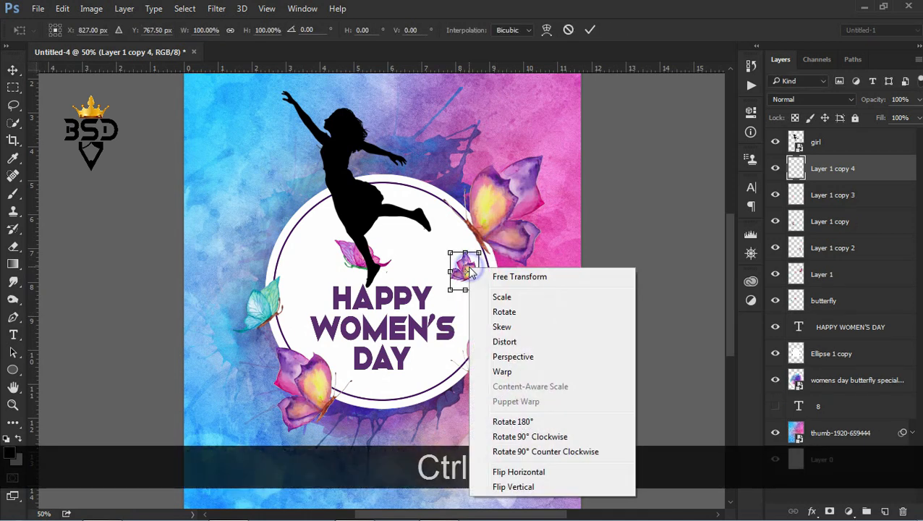
{"action": "left_click", "coordinate": [545, 470]}
{"action": "mouse_move", "coordinate": [495, 279]}
{"action": "left_mouse_down"}
{"action": "mouse_move", "coordinate": [506, 272]}
{"action": "mouse_move", "coordinate": [485, 286]}
{"action": "mouse_move", "coordinate": [481, 268]}
{"action": "left_mouse_up"}
{"action": "key", "text": "Return"}
{"action": "left_click_drag", "start_coordinate": [876, 97], "coordinate": [832, 101]}
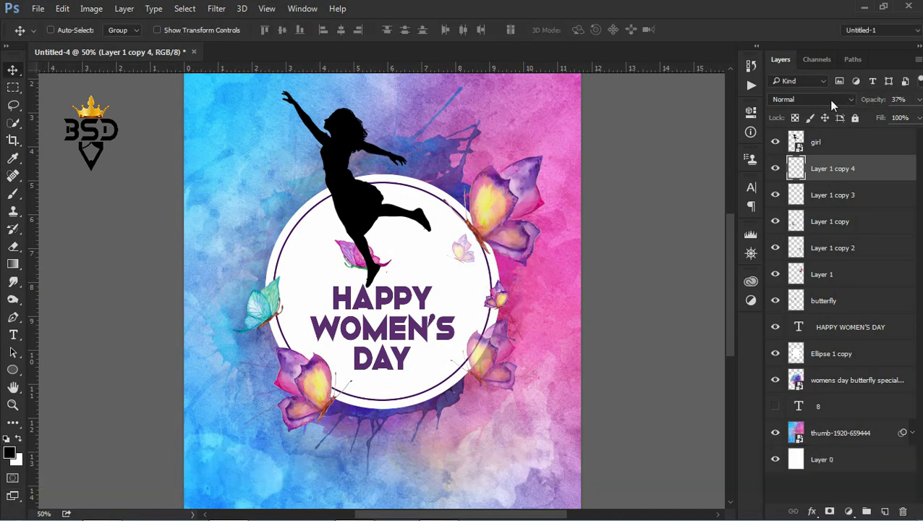
Cut the teal butterfly onto its own layer, place it on the badge's upper-left edge, enlarge it to about 123%, and rotate it -5.58°
{"action": "left_click", "coordinate": [262, 325], "text": "ctrl"}
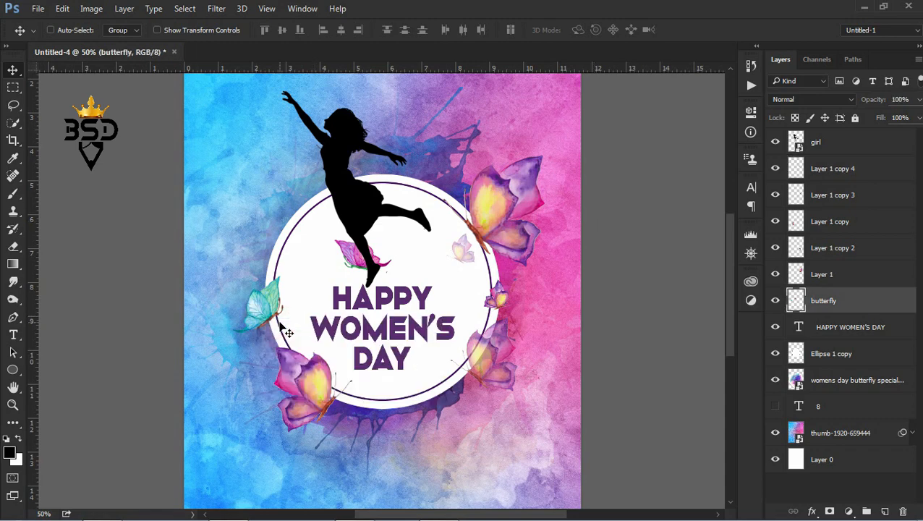
{"action": "left_click", "coordinate": [14, 106]}
{"action": "mouse_move", "coordinate": [220, 356]}
{"action": "left_mouse_down"}
{"action": "mouse_move", "coordinate": [268, 282]}
{"action": "mouse_move", "coordinate": [272, 233]}
{"action": "left_mouse_up"}
{"action": "right_click", "coordinate": [271, 289]}
{"action": "left_click", "coordinate": [311, 143]}
{"action": "key", "text": "v"}
{"action": "key", "text": "ctrl+t"}
{"action": "left_click_drag", "start_coordinate": [234, 257], "coordinate": [265, 218]}
{"action": "left_click_drag", "start_coordinate": [327, 220], "coordinate": [328, 215]}
{"action": "left_click_drag", "start_coordinate": [261, 213], "coordinate": [263, 217]}
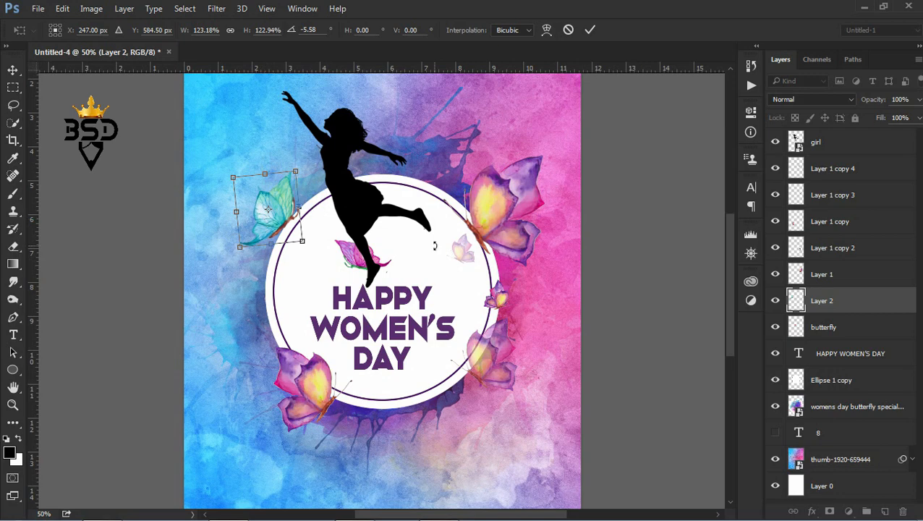
{"action": "key", "text": "Return"}
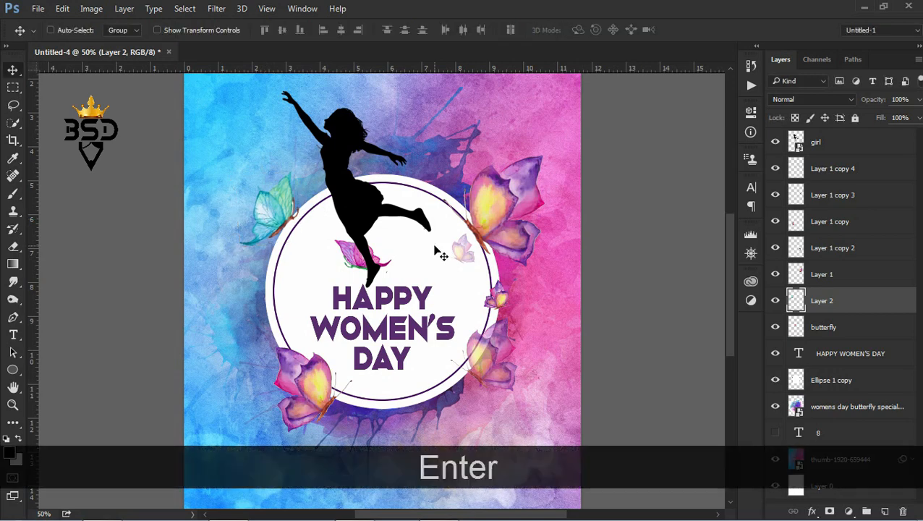
Move the pink butterfly beside the girl's outstretched lower hand and shrink it
{"action": "right_click", "coordinate": [355, 257]}
{"action": "left_click", "coordinate": [372, 266]}
{"action": "left_click_drag", "start_coordinate": [360, 257], "coordinate": [398, 149]}
{"action": "key", "text": "ctrl+t"}
{"action": "key", "text": "shift+Return"}
Duplicate the tiny butterfly on the badge's right edge and place the copy at the girl's raised hand
{"action": "right_click", "coordinate": [497, 301]}
{"action": "left_click", "coordinate": [518, 309]}
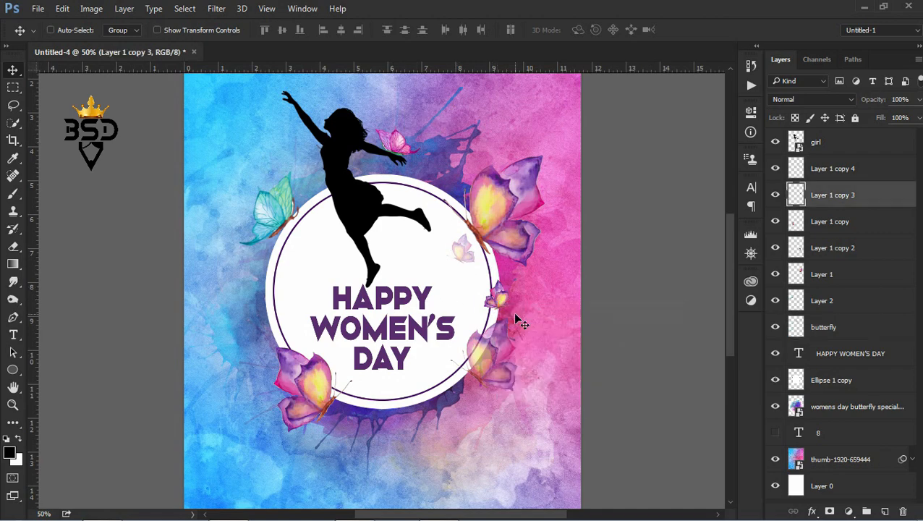
{"action": "key", "text": "ctrl+j"}
{"action": "left_click_drag", "start_coordinate": [518, 318], "coordinate": [336, 175]}
{"action": "key", "text": "ctrl+t"}
{"action": "key", "text": "Return"}
Apply a Color Overlay in dark purple (#4d2266) at 100% opacity to the girl silhouette
{"action": "key", "text": "ctrl+minus"}
{"action": "key", "text": "ctrl+minus"}
{"action": "key", "text": "ctrl+equal"}
{"action": "key", "text": "v"}
{"action": "right_click", "coordinate": [336, 175]}
{"action": "left_click", "coordinate": [376, 190]}
{"action": "left_click", "coordinate": [812, 511]}
{"action": "left_click", "coordinate": [802, 445]}
{"action": "left_click_drag", "start_coordinate": [561, 113], "coordinate": [720, 175]}
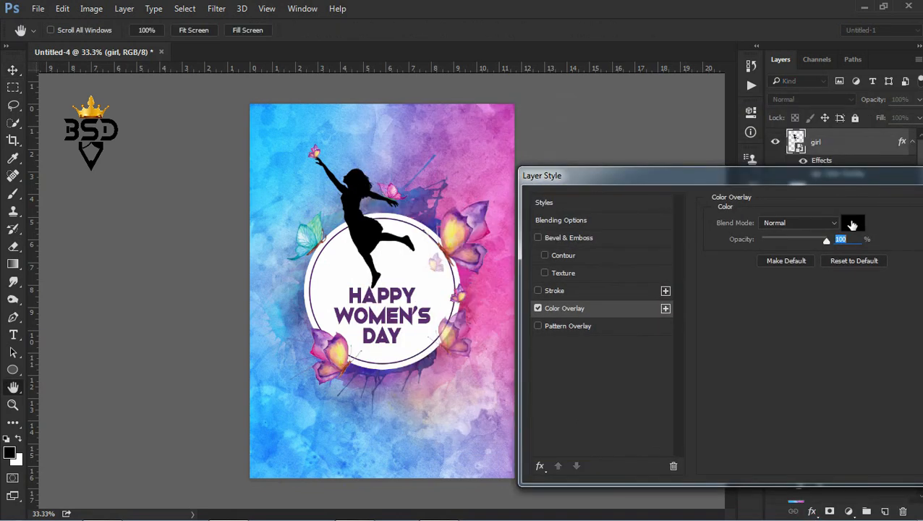
{"action": "left_click", "coordinate": [850, 223]}
{"action": "left_click_drag", "start_coordinate": [484, 214], "coordinate": [482, 215]}
{"action": "left_click", "coordinate": [802, 242]}
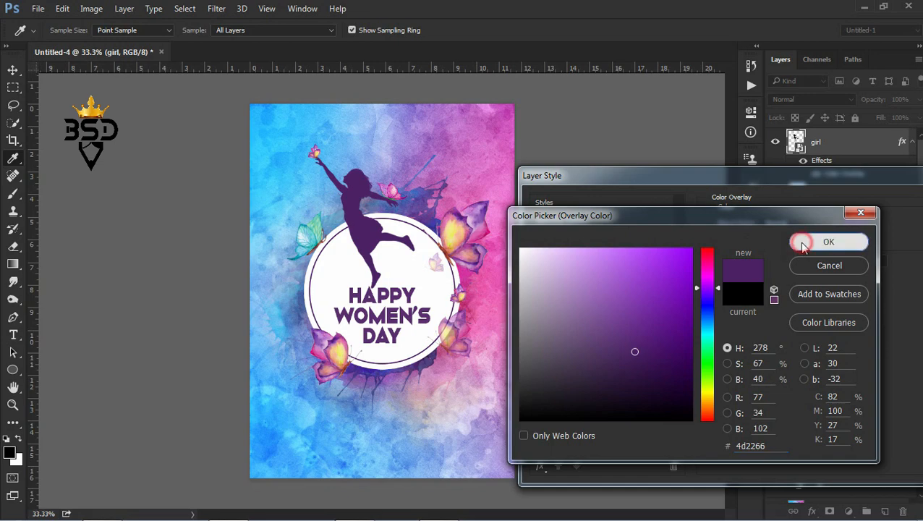
{"action": "left_click_drag", "start_coordinate": [872, 181], "coordinate": [686, 191]}
{"action": "left_click", "coordinate": [799, 212]}
Recolour the HAPPY WOMEN'S DAY text to the girl silhouette's dark purple and set its line spacing to 68 pt
{"action": "key", "text": "ctrl+equal"}
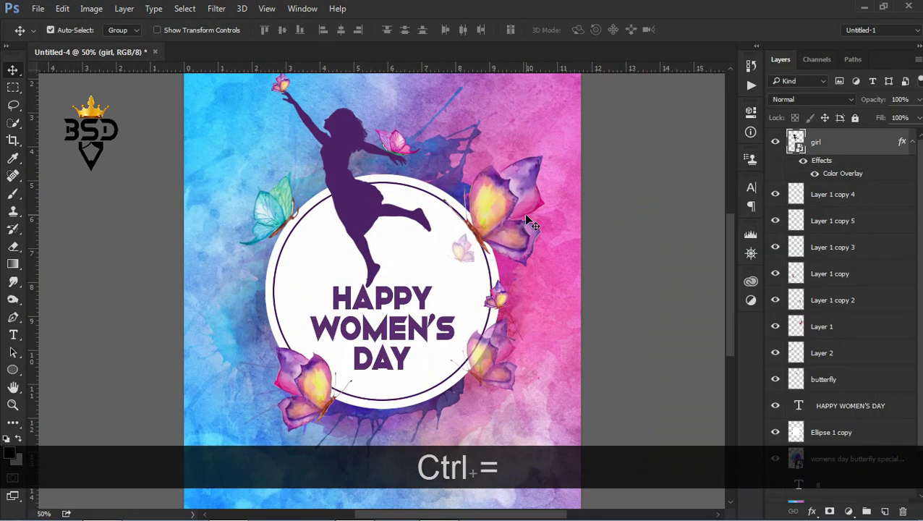
{"action": "key", "text": "t"}
{"action": "left_click", "coordinate": [413, 356]}
{"action": "key", "text": "ctrl+a"}
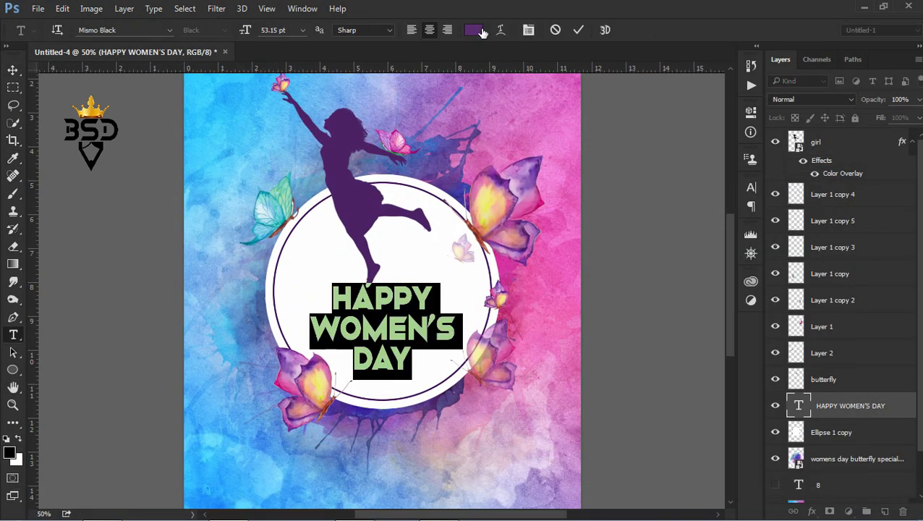
{"action": "left_click", "coordinate": [473, 30]}
{"action": "left_click", "coordinate": [796, 243]}
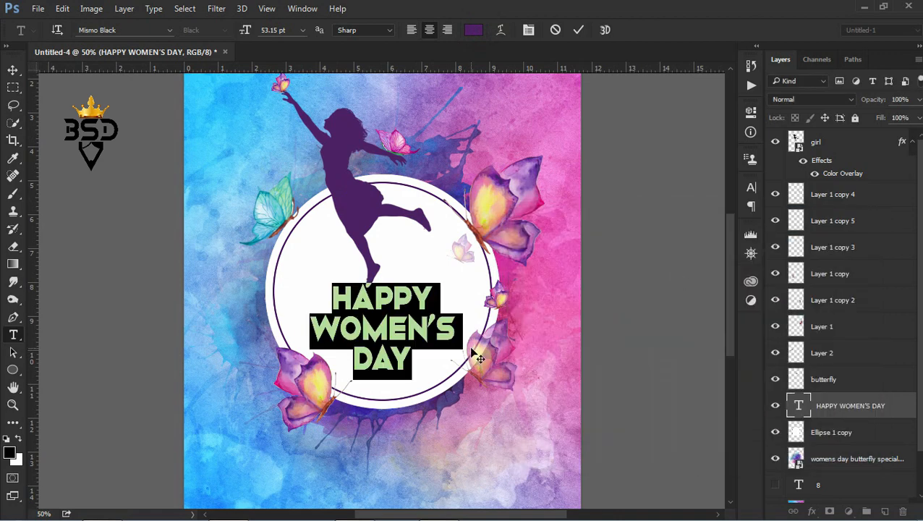
{"action": "left_click", "coordinate": [528, 31]}
{"action": "left_click_drag", "start_coordinate": [674, 226], "coordinate": [722, 227]}
Reduce the word HAPPY to 35.15 pt and move the greeting text slightly up in the badge
{"action": "left_click_drag", "start_coordinate": [433, 297], "coordinate": [326, 295]}
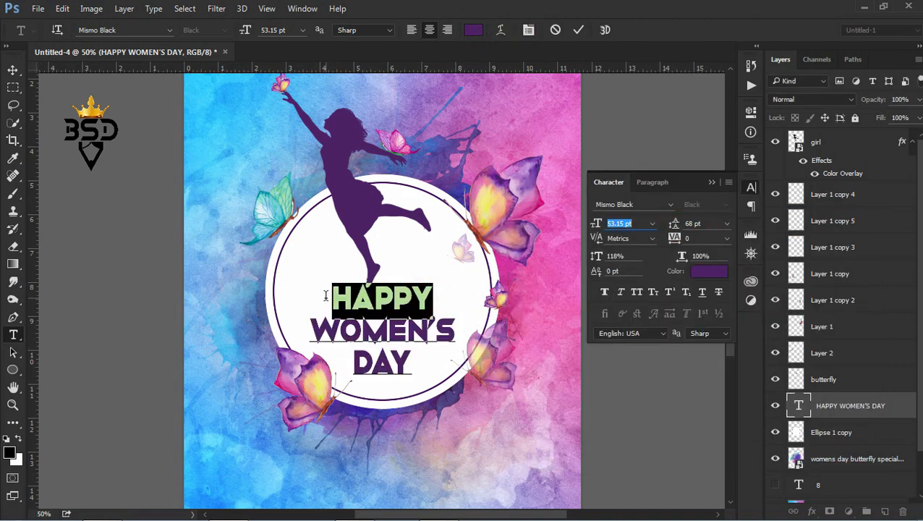
{"action": "left_click_drag", "start_coordinate": [597, 223], "coordinate": [587, 227]}
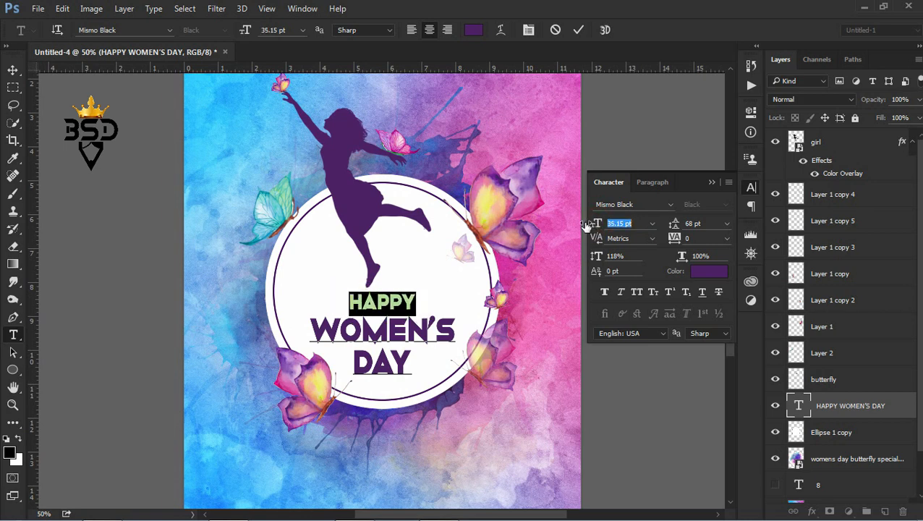
{"action": "left_click", "coordinate": [578, 30]}
{"action": "key", "text": "v"}
{"action": "left_click_drag", "start_coordinate": [411, 330], "coordinate": [412, 323]}
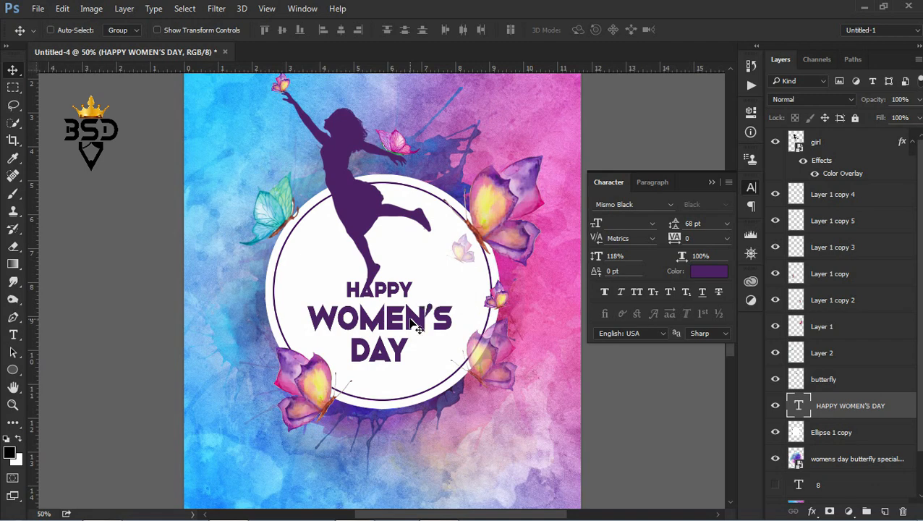
Add a pink (#ed2ca8) drop shadow to the greeting text with 100% opacity, 63° angle, 4 px distance, and zero spread and size
{"action": "left_click", "coordinate": [812, 511]}
{"action": "left_click", "coordinate": [785, 497]}
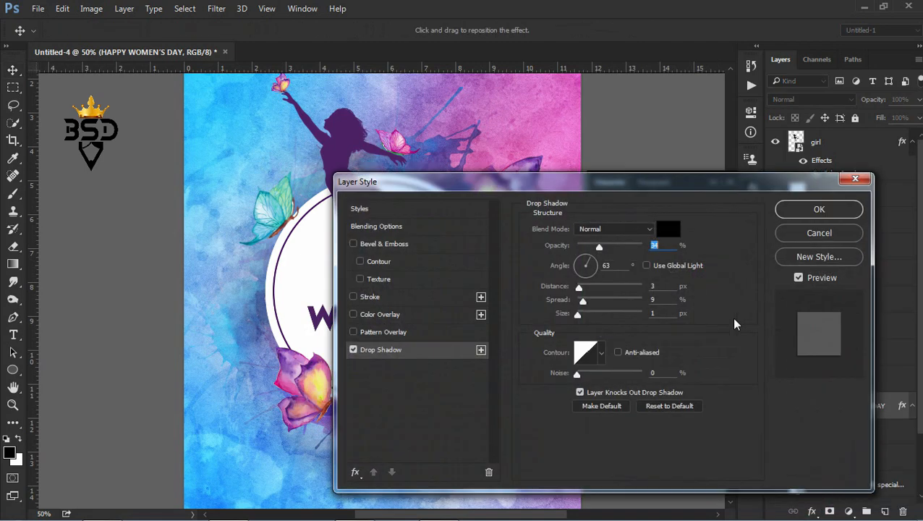
{"action": "left_click_drag", "start_coordinate": [634, 342], "coordinate": [640, 314]}
{"action": "left_click", "coordinate": [725, 255]}
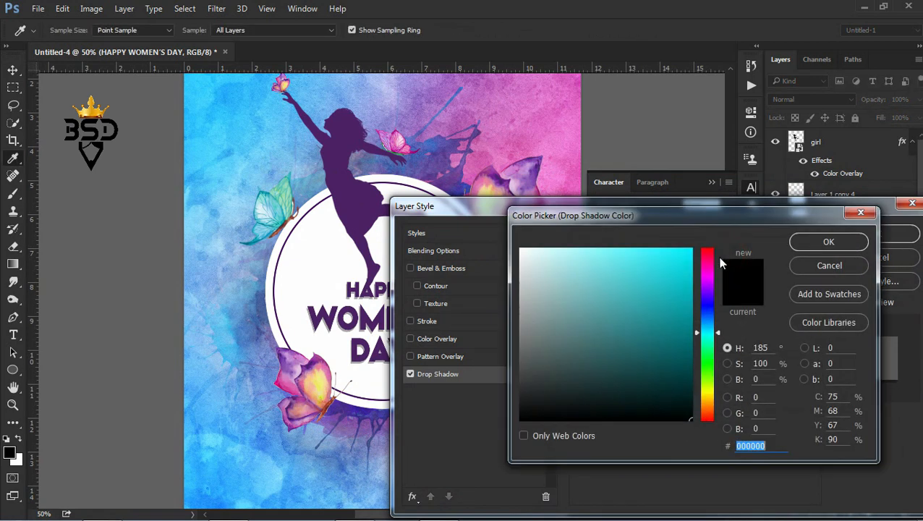
{"action": "left_click", "coordinate": [290, 387]}
{"action": "left_click", "coordinate": [658, 265]}
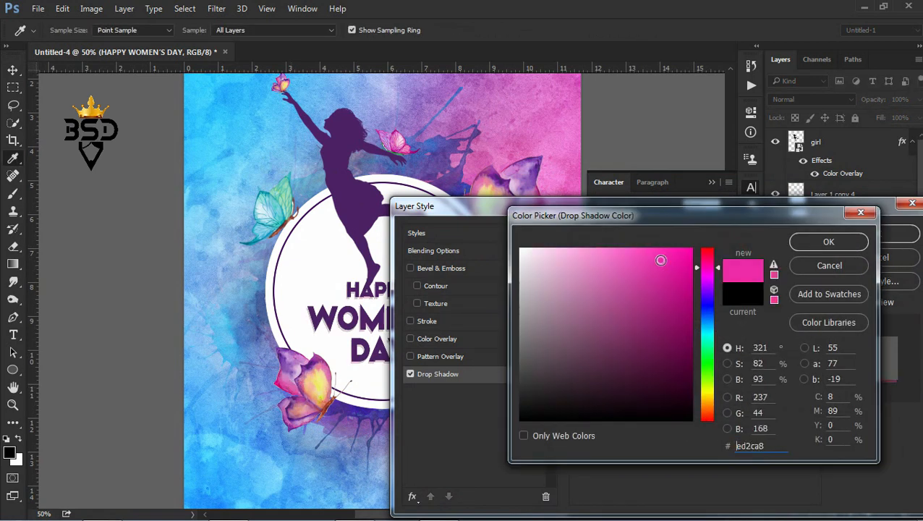
{"action": "left_click", "coordinate": [829, 242]}
{"action": "left_click_drag", "start_coordinate": [655, 272], "coordinate": [710, 274]}
{"action": "left_click_drag", "start_coordinate": [638, 311], "coordinate": [637, 315]}
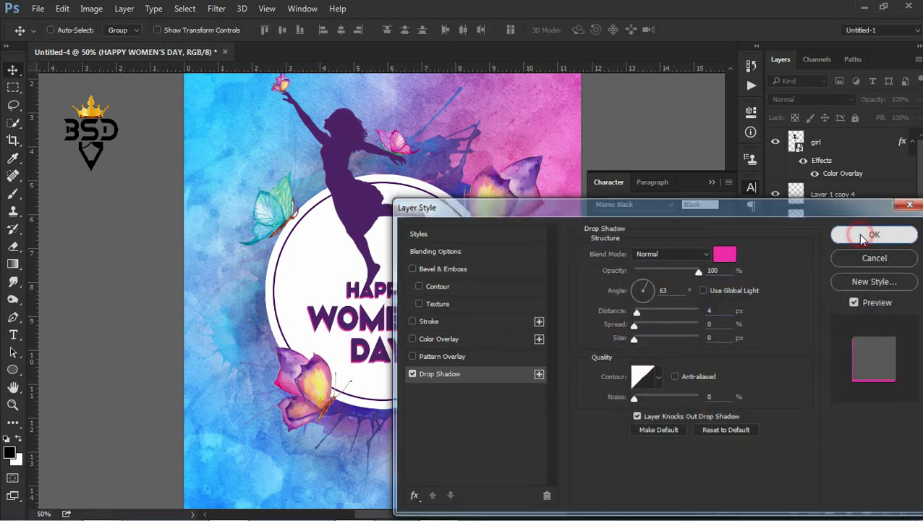
Accept the greeting's shadow settings and add a Drop Shadow effect to the girl silhouette, with Stroke turned off
{"action": "left_click", "coordinate": [864, 234]}
{"action": "left_click", "coordinate": [812, 512]}
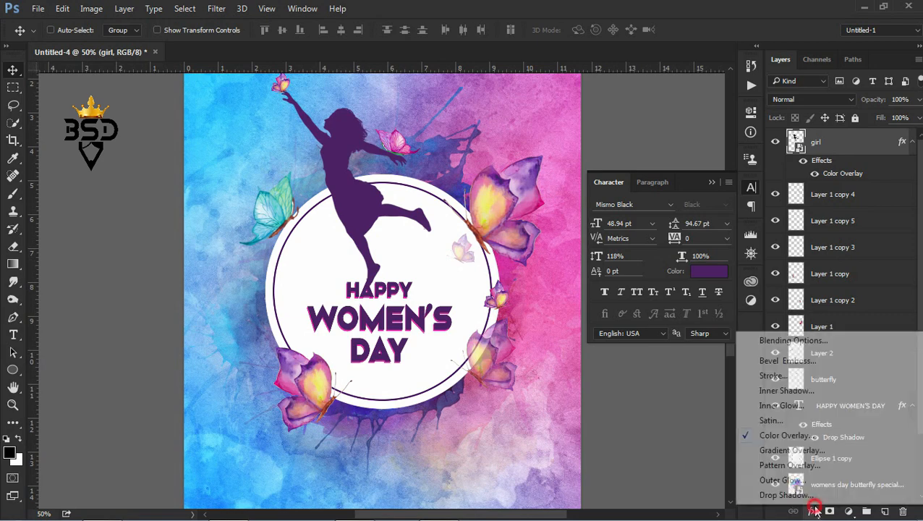
{"action": "left_click", "coordinate": [779, 375]}
{"action": "left_click", "coordinate": [410, 320]}
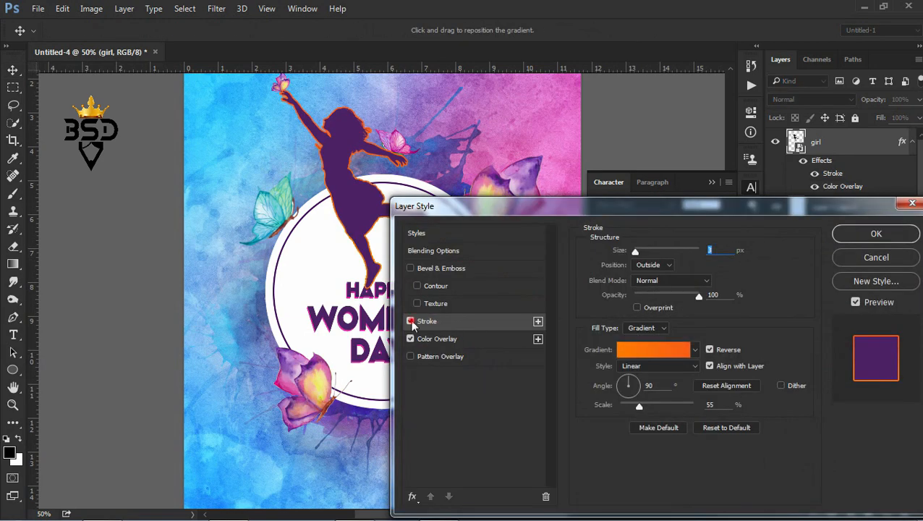
{"action": "left_click", "coordinate": [412, 497]}
{"action": "left_click", "coordinate": [436, 451]}
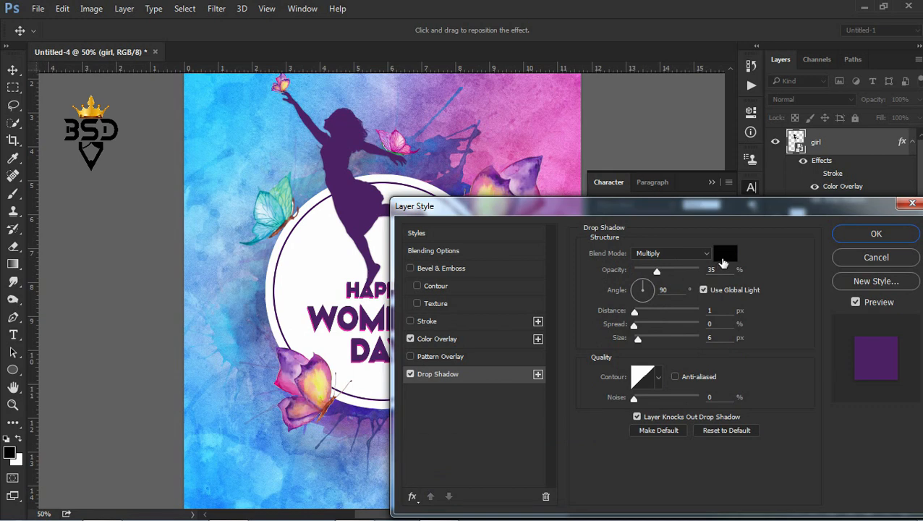
Make the girl's drop shadow bright pink at 100% opacity with zero size and an increased distance
{"action": "left_click", "coordinate": [724, 255]}
{"action": "left_click", "coordinate": [290, 390]}
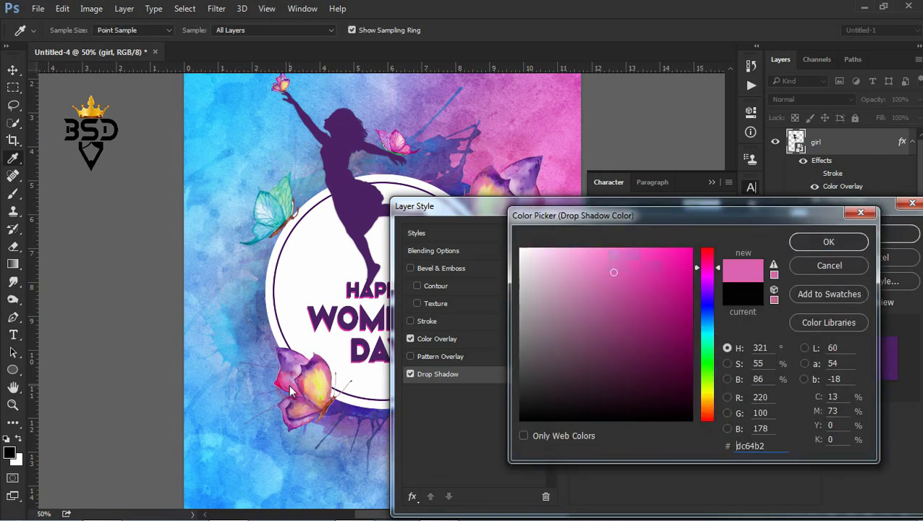
{"action": "left_click", "coordinate": [654, 254]}
{"action": "left_click", "coordinate": [803, 243]}
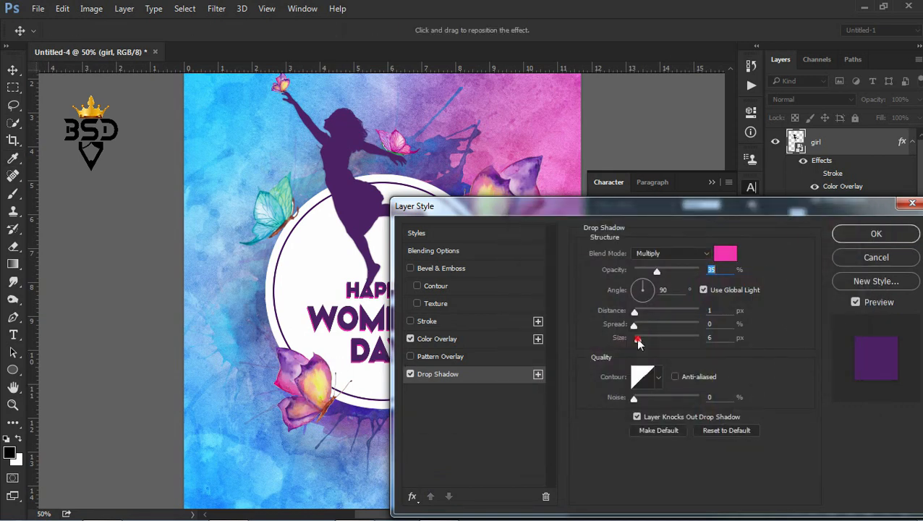
{"action": "left_click_drag", "start_coordinate": [635, 315], "coordinate": [641, 316]}
{"action": "left_click_drag", "start_coordinate": [657, 272], "coordinate": [740, 269]}
{"action": "left_click", "coordinate": [865, 237]}
Move the girl layer below the greeting text layer, and group all the butterfly layers directly beneath the girl
{"action": "left_click_drag", "start_coordinate": [827, 150], "coordinate": [823, 435]}
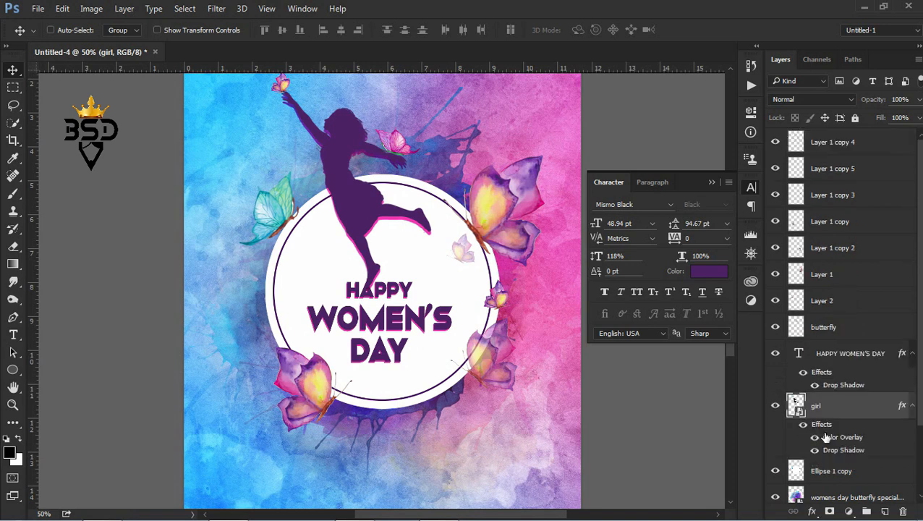
{"action": "left_click", "coordinate": [825, 330]}
{"action": "left_click", "coordinate": [835, 149], "text": "shift"}
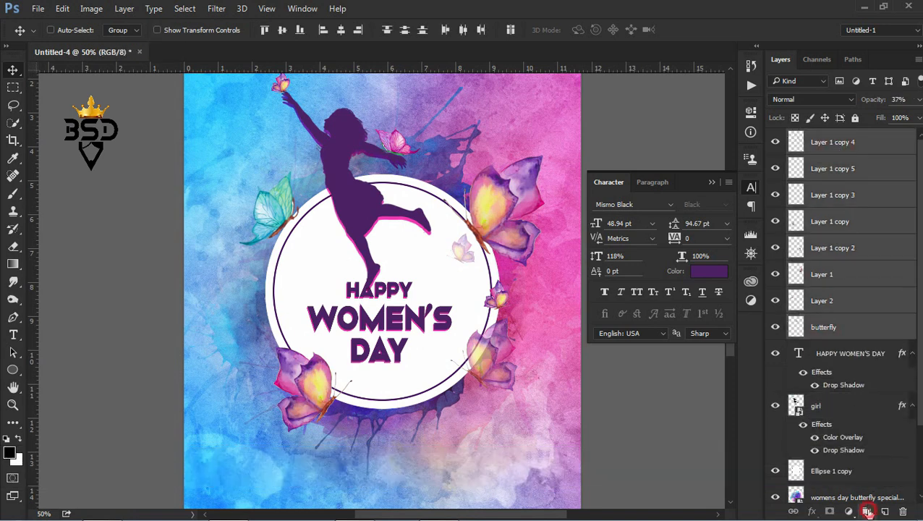
{"action": "left_click", "coordinate": [866, 511]}
{"action": "left_click_drag", "start_coordinate": [819, 138], "coordinate": [823, 239]}
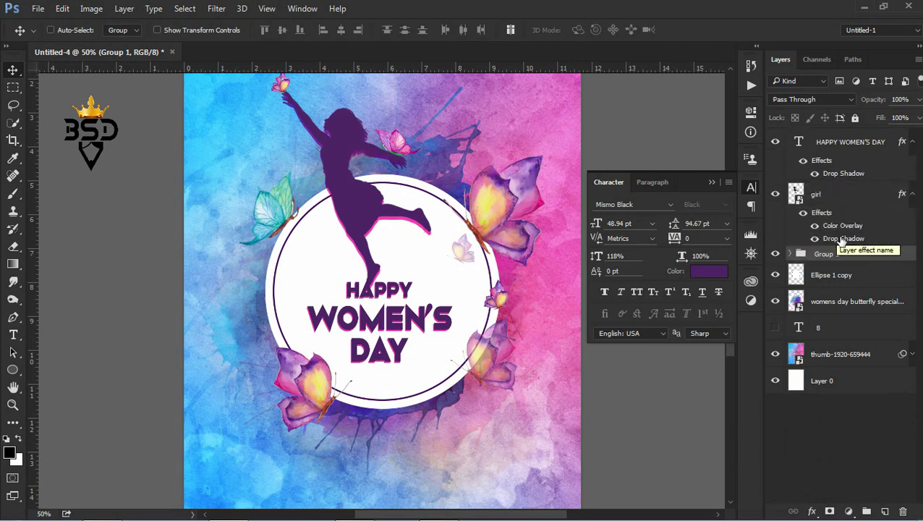
Set the distance of the girl's drop shadow to 5 px
{"action": "double_click", "coordinate": [823, 237]}
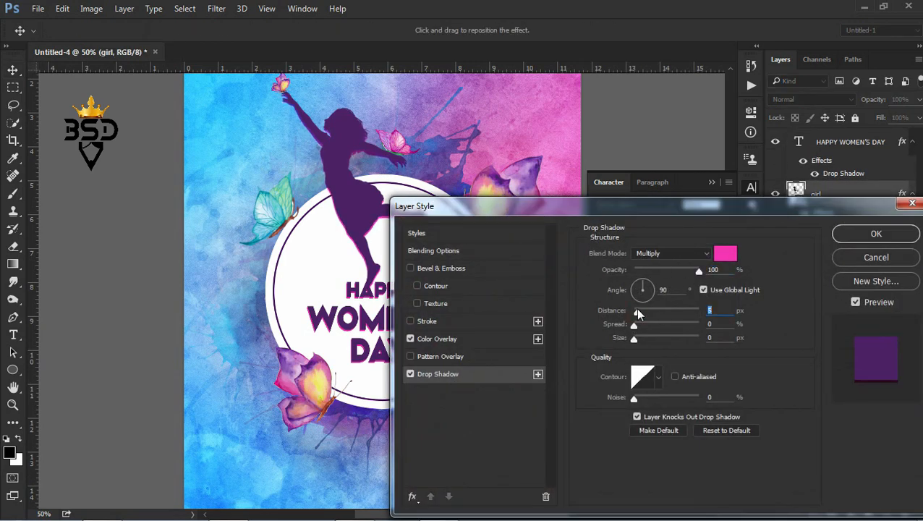
{"action": "left_click", "coordinate": [876, 234]}
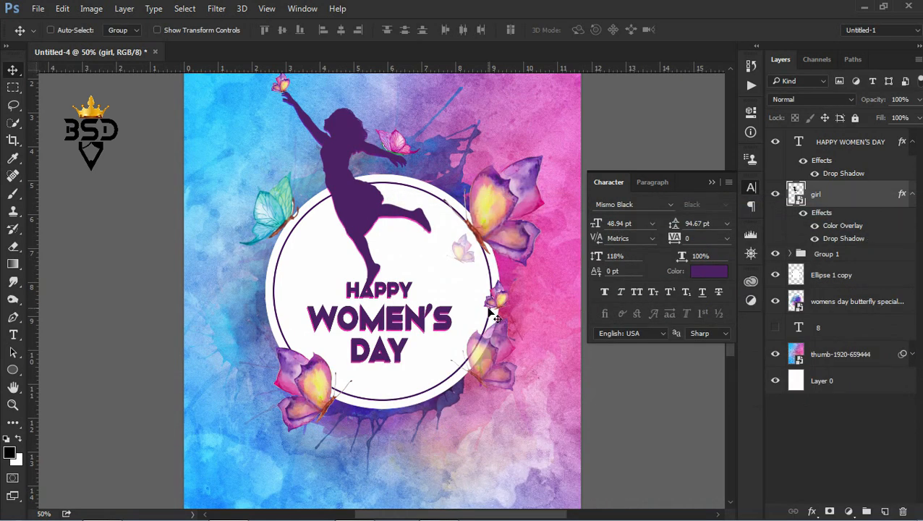
{"action": "key", "text": "ctrl+minus"}
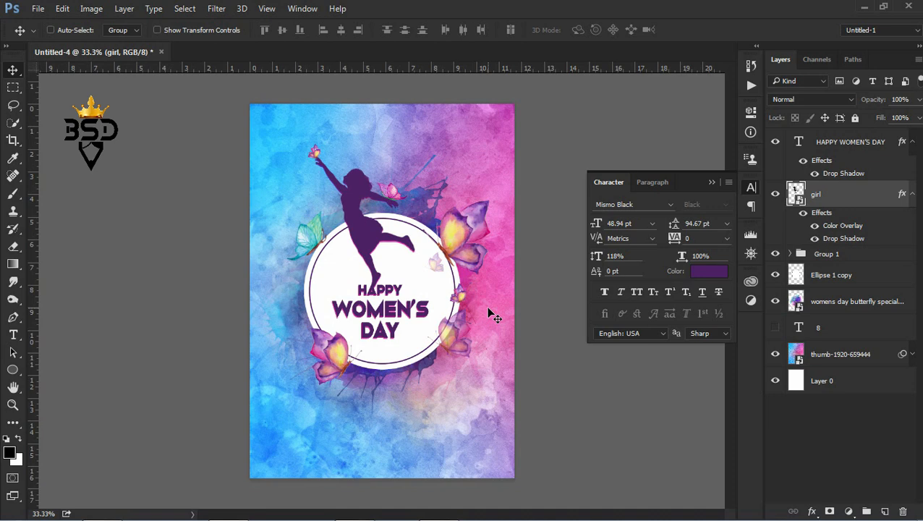
Centre the greeting text horizontally in the white badge using the circle's outline as a selection, and deselect
{"action": "left_click", "coordinate": [828, 276]}
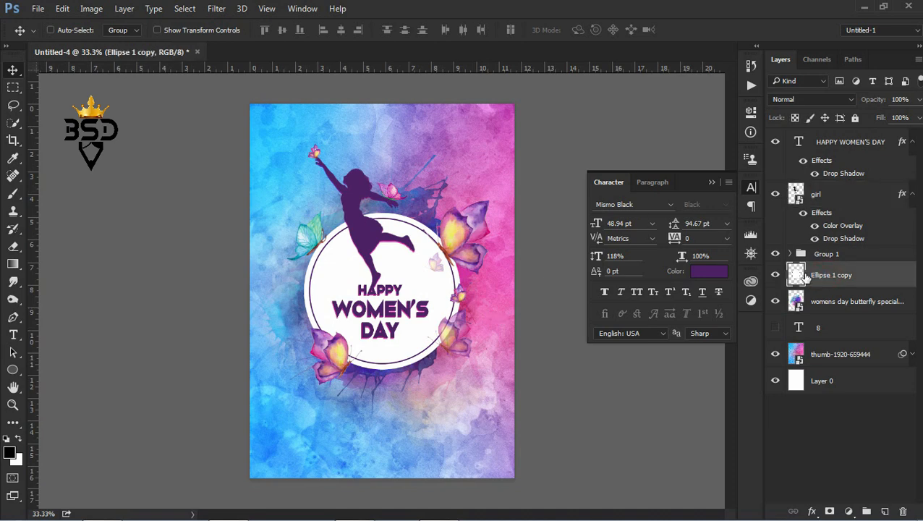
{"action": "left_click", "coordinate": [796, 275], "text": "ctrl"}
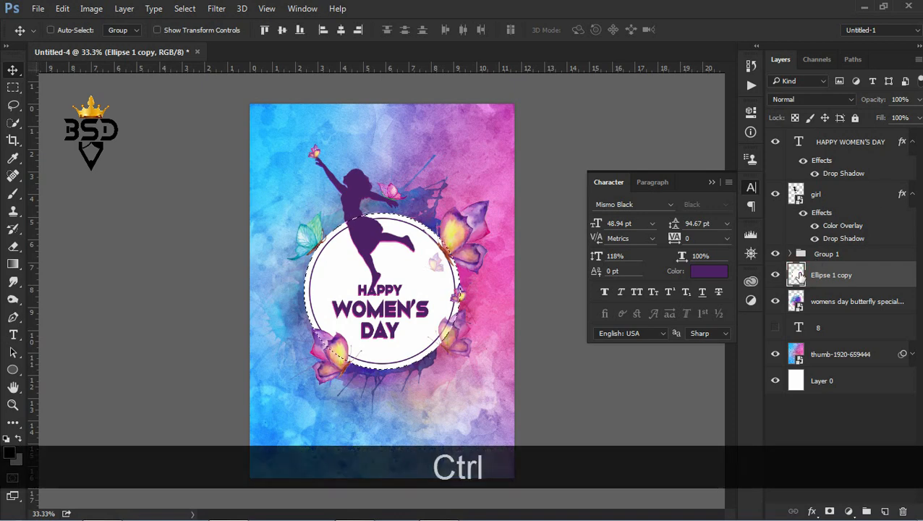
{"action": "left_click", "coordinate": [780, 138]}
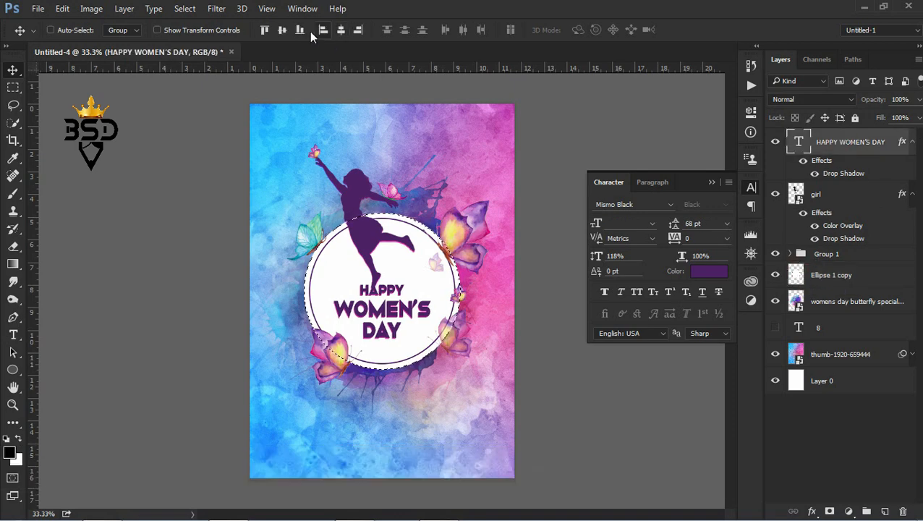
{"action": "left_click", "coordinate": [180, 9]}
{"action": "left_click", "coordinate": [198, 36]}
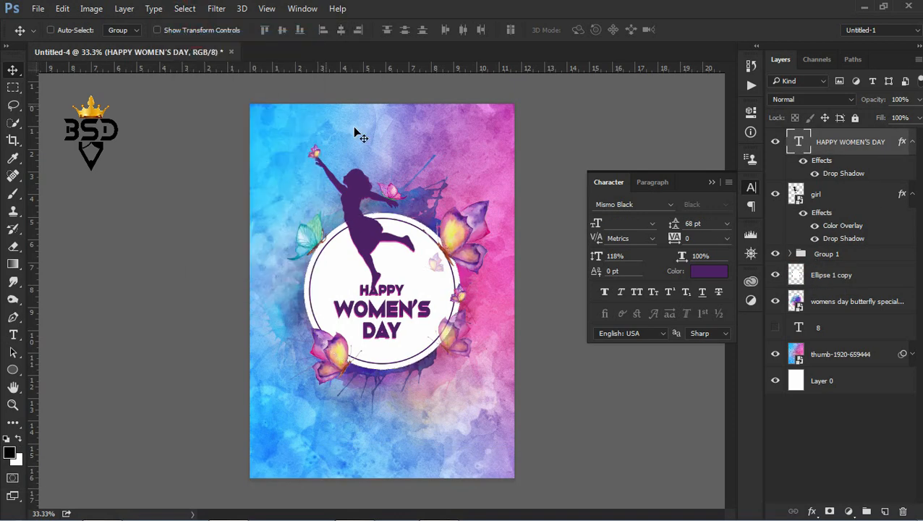
Nudge the girl silhouette slightly to the right on the badge
{"action": "key", "text": "ctrl+equal"}
{"action": "key", "text": "ctrl+equal"}
{"action": "key", "text": "space"}
{"action": "left_click_drag", "start_coordinate": [372, 150], "coordinate": [379, 295]}
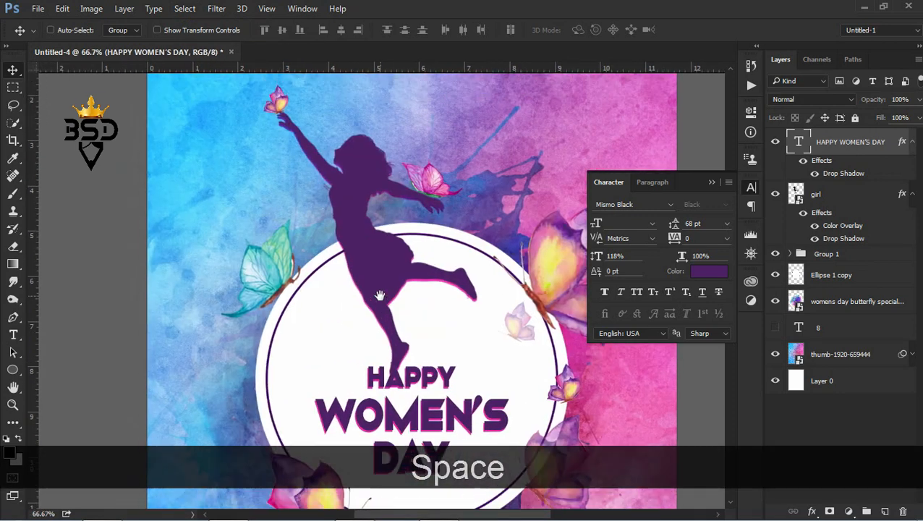
{"action": "key", "text": "v"}
{"action": "right_click", "coordinate": [397, 262]}
{"action": "left_click", "coordinate": [409, 269]}
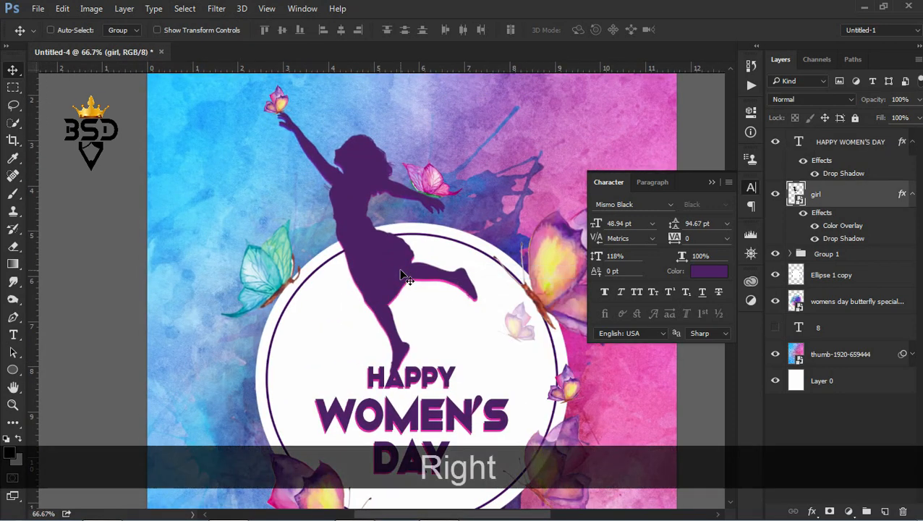
{"action": "key", "text": "Right"}
Nudge the small butterfly above the girl's raised hand slightly right and down so it meets her fingertips
{"action": "right_click", "coordinate": [277, 107]}
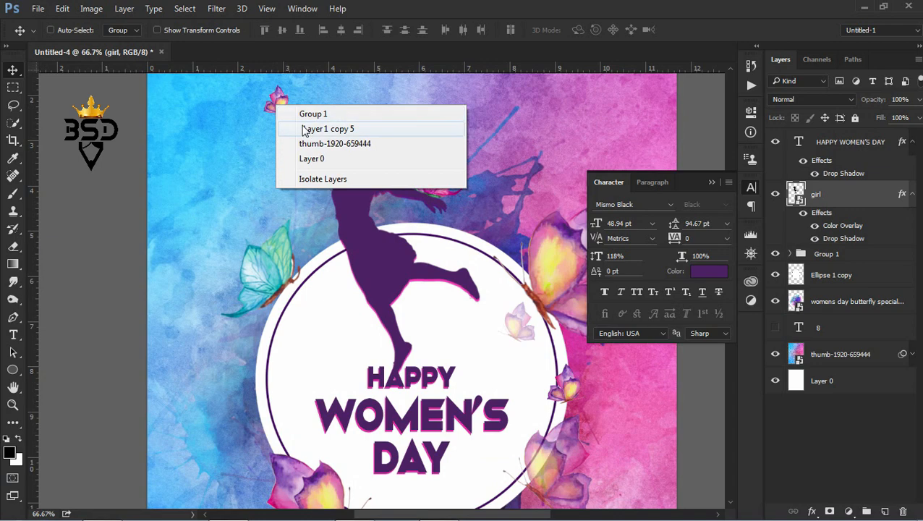
{"action": "left_click", "coordinate": [304, 128]}
{"action": "key", "text": "Right"}
{"action": "key", "text": "Right"}
{"action": "key", "text": "Down"}
{"action": "key", "text": "Down"}
{"action": "key", "text": "Down"}
{"action": "key", "text": "Right"}
{"action": "key", "text": "Right"}
{"action": "key", "text": "Right"}
{"action": "key", "text": "Right"}
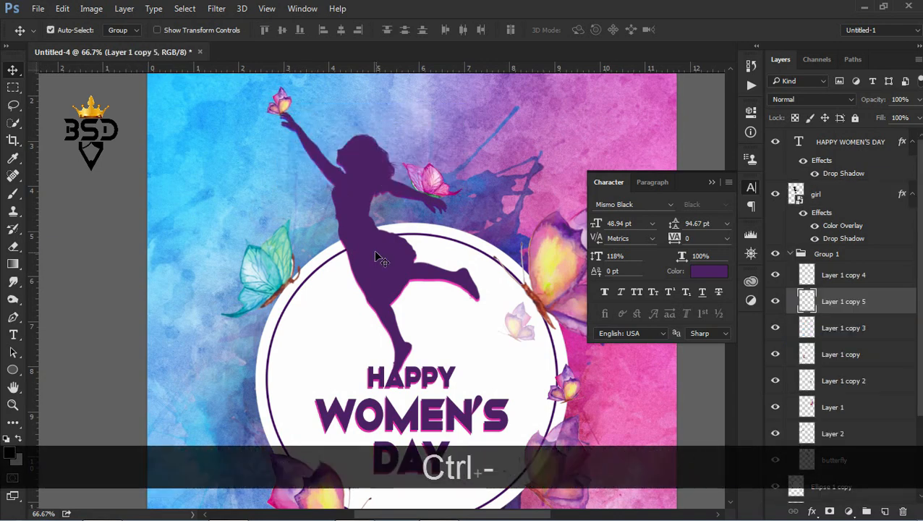
Duplicate the teal butterfly onto the lower edge of the badge and scale the copy down
{"action": "key", "text": "ctrl+minus"}
{"action": "key", "text": "ctrl+minus"}
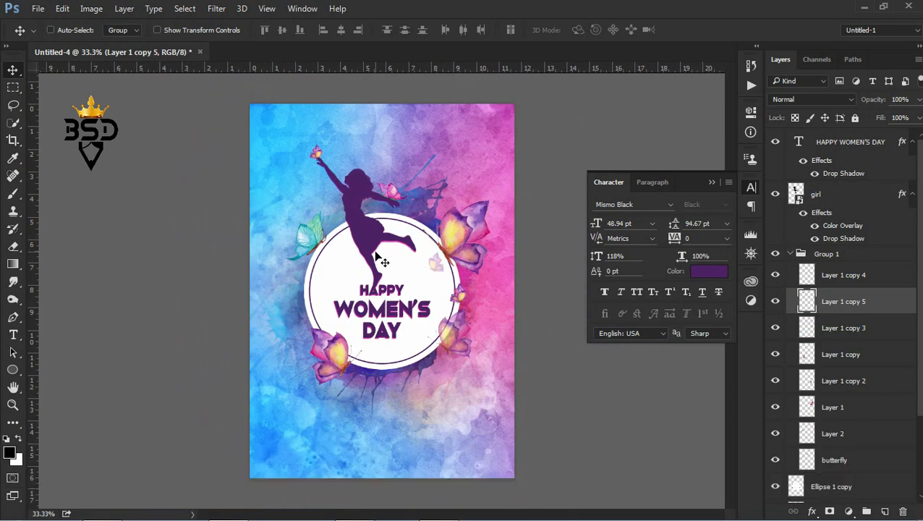
{"action": "right_click", "coordinate": [311, 246]}
{"action": "left_click", "coordinate": [347, 265]}
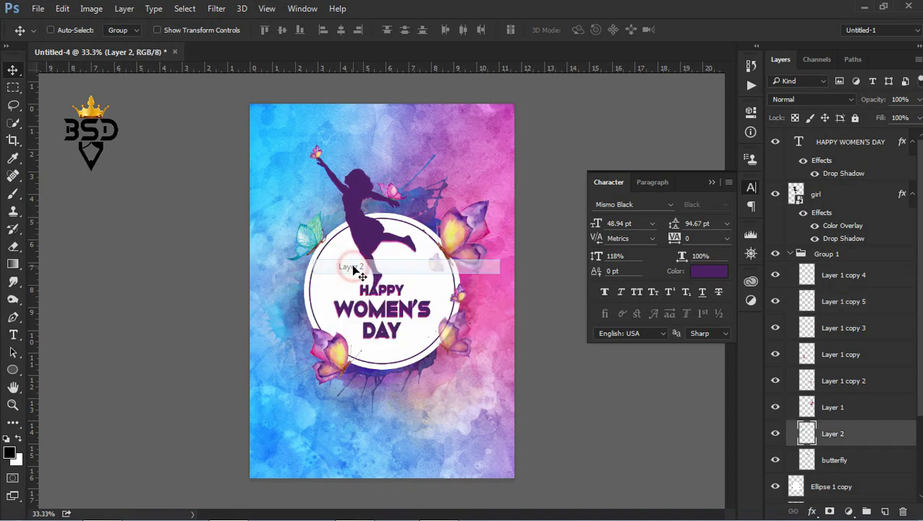
{"action": "key", "text": "v"}
{"action": "left_click_drag", "start_coordinate": [283, 208], "coordinate": [374, 345]}
{"action": "key", "text": "ctrl+t"}
{"action": "key", "text": "shift"}
{"action": "left_click_drag", "start_coordinate": [406, 319], "coordinate": [367, 357]}
{"action": "key", "text": "Return"}
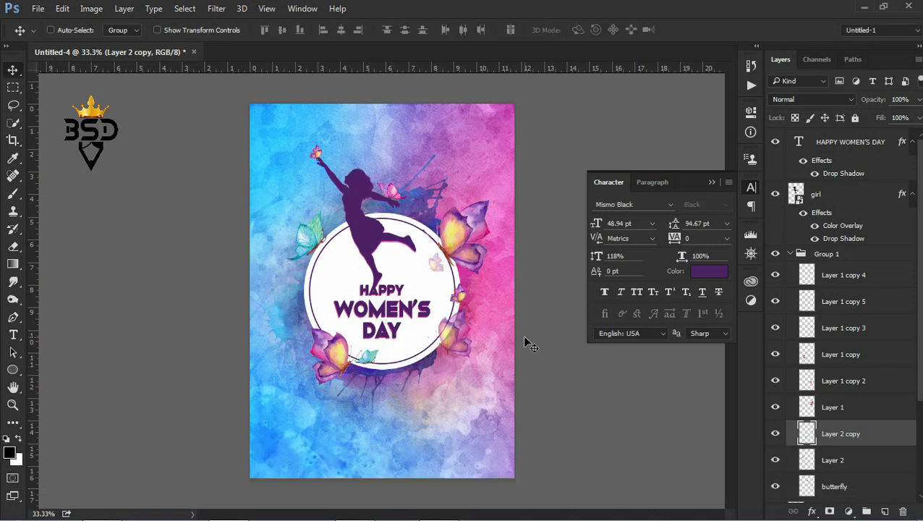
Show the large 8 text layer and give it a pink drop shadow with 100% opacity, 5 px distance, 8% spread and 7 px size
{"action": "left_click", "coordinate": [712, 183]}
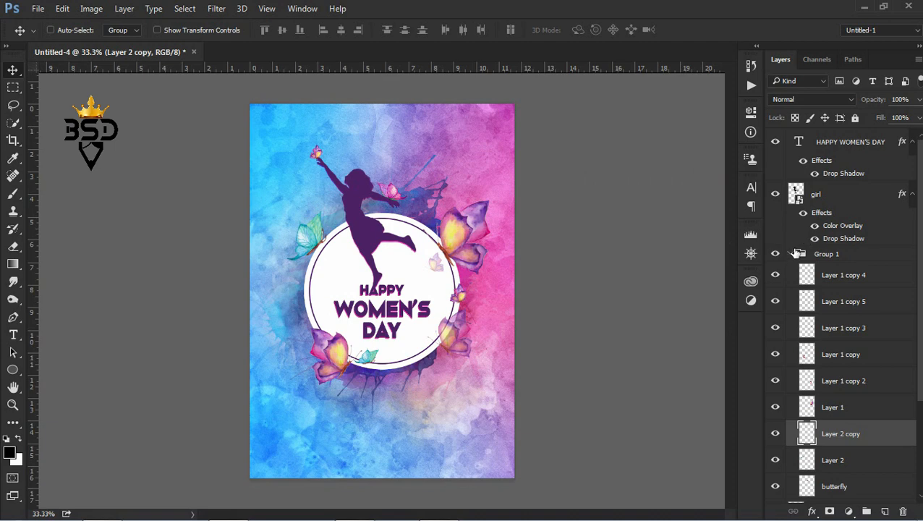
{"action": "left_click", "coordinate": [792, 254]}
{"action": "left_click", "coordinate": [775, 327]}
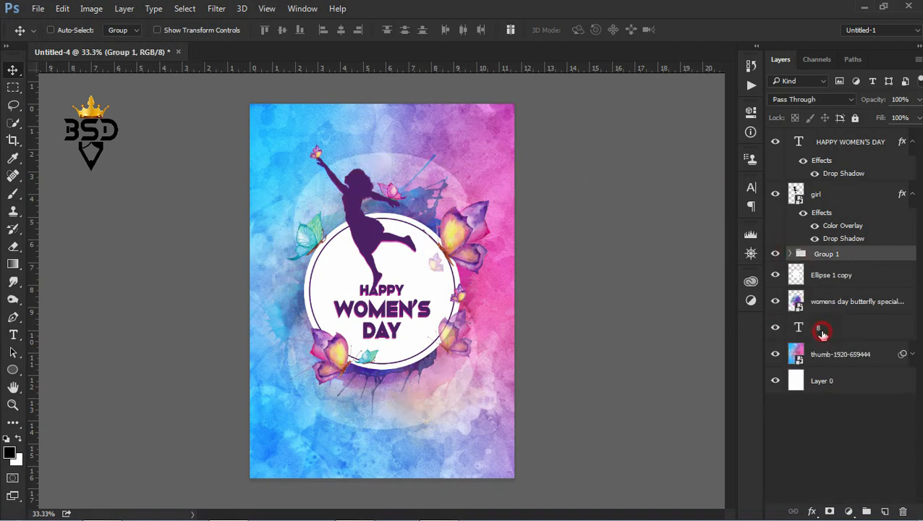
{"action": "left_click", "coordinate": [820, 329]}
{"action": "left_click", "coordinate": [812, 511]}
{"action": "left_click", "coordinate": [769, 385]}
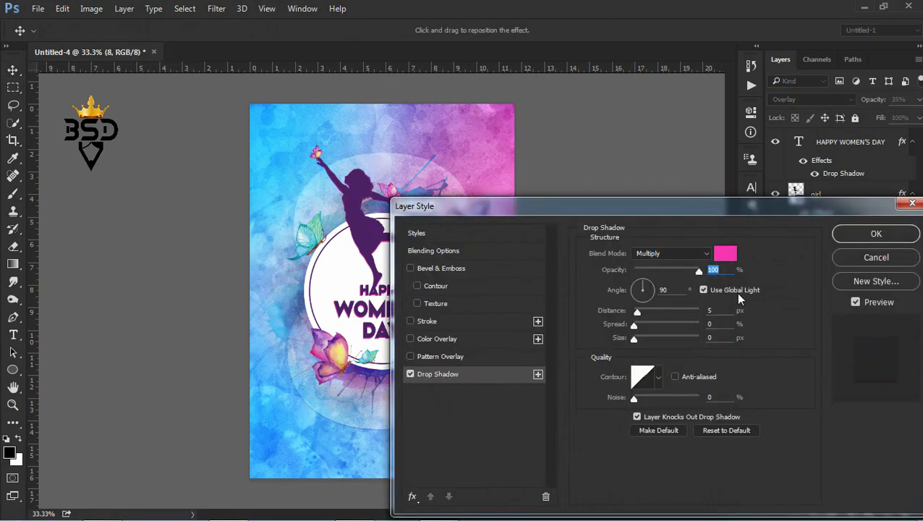
{"action": "left_click_drag", "start_coordinate": [632, 337], "coordinate": [641, 327]}
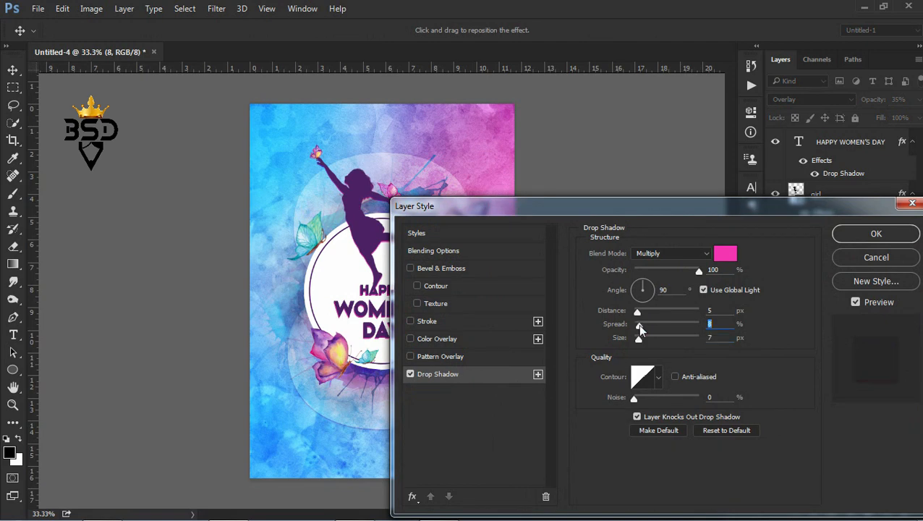
{"action": "left_click", "coordinate": [858, 235]}
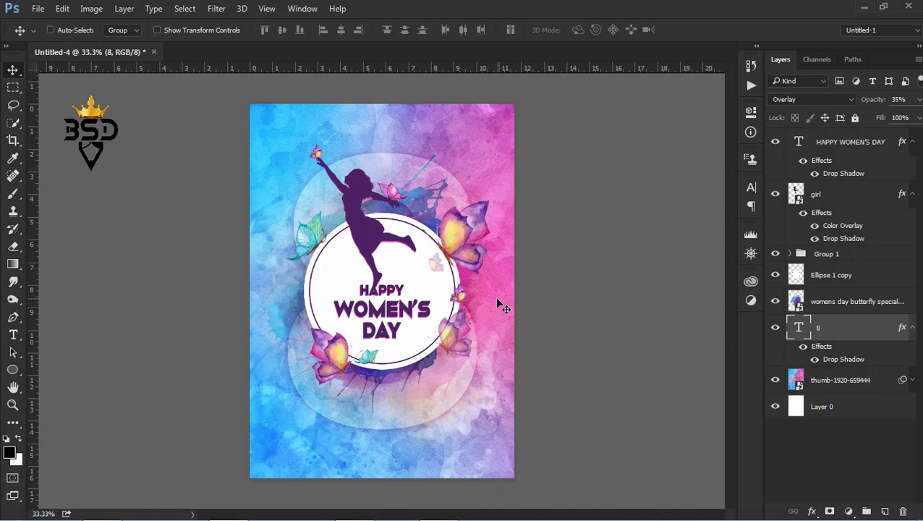
Switch to the open Notepad document, copy its entire message about women, and return to the poster
{"action": "left_click", "coordinate": [437, 505]}
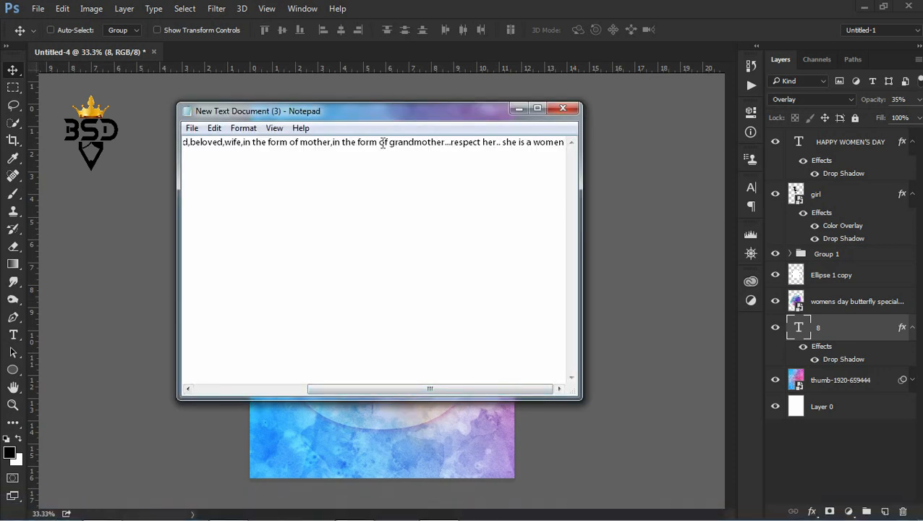
{"action": "key", "text": "ctrl+a"}
{"action": "key", "text": "ctrl+c"}
{"action": "left_click", "coordinate": [519, 108]}
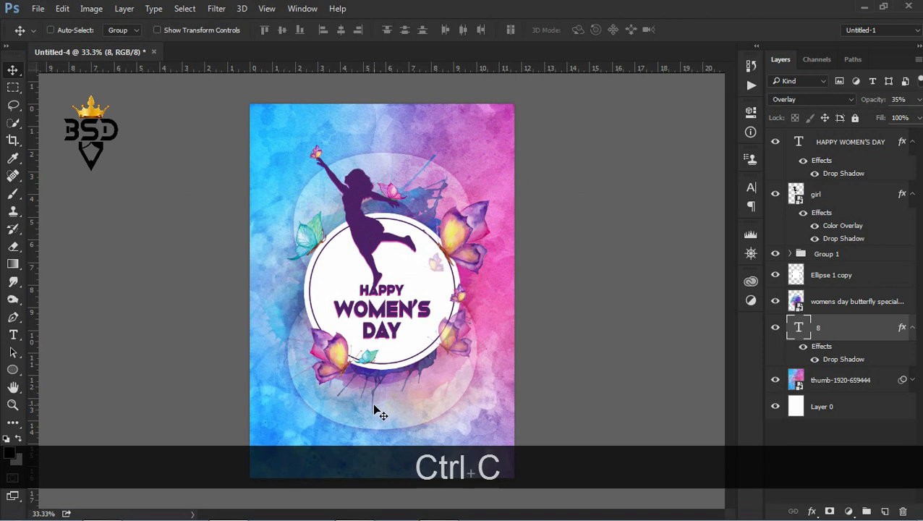
Hide the 8 layer and paste the copied message as a new 16 pt text line below the badge
{"action": "key", "text": "t"}
{"action": "left_click", "coordinate": [382, 423]}
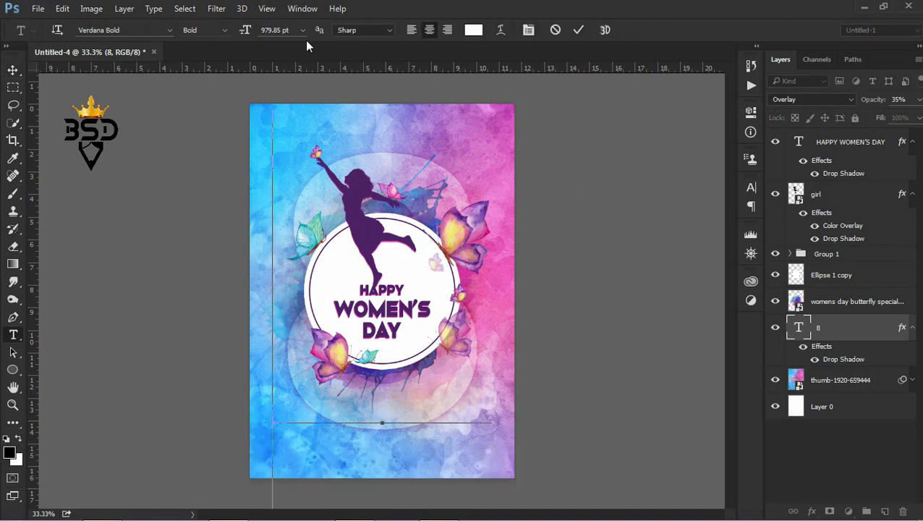
{"action": "left_click", "coordinate": [775, 328]}
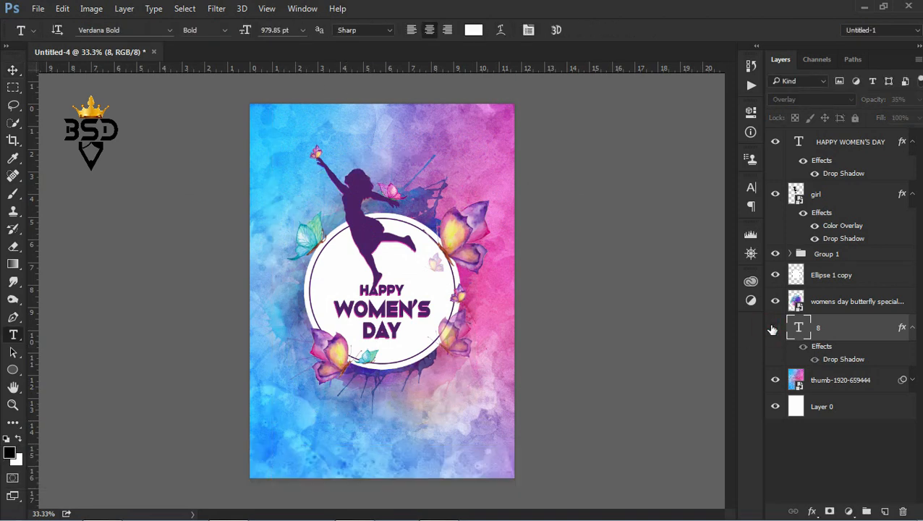
{"action": "left_click", "coordinate": [327, 418]}
{"action": "left_click", "coordinate": [302, 30]}
{"action": "left_click", "coordinate": [290, 172]}
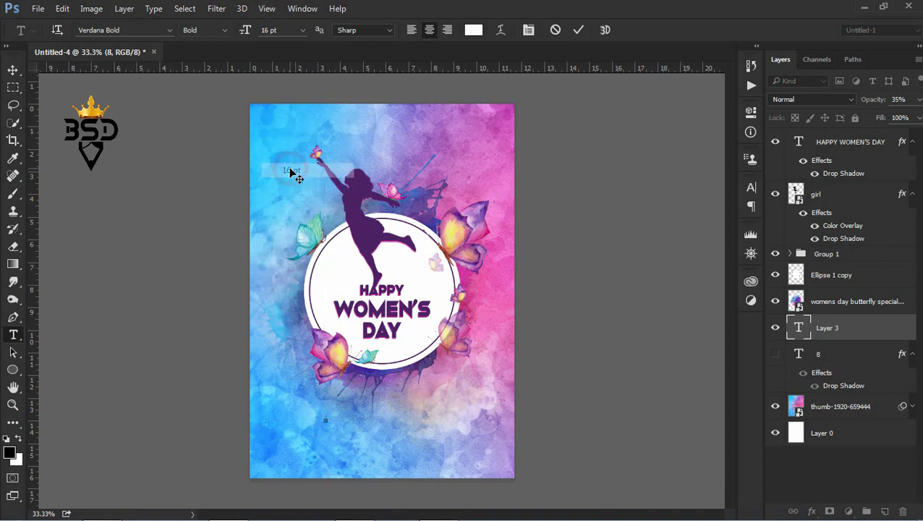
{"action": "key", "text": "ctrl+v"}
Recolour the whole message text black (#000000) and set it in All Caps
{"action": "key", "text": "ctrl+a"}
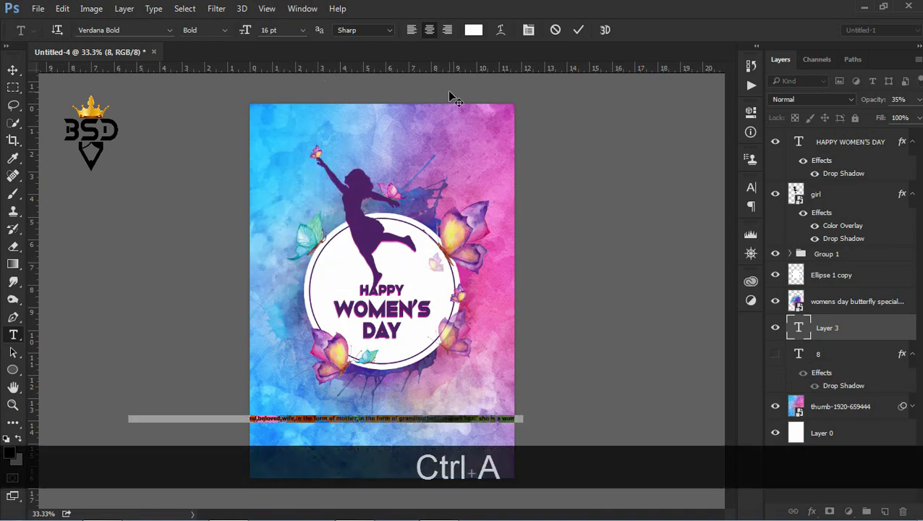
{"action": "left_click", "coordinate": [474, 30]}
{"action": "left_click_drag", "start_coordinate": [535, 405], "coordinate": [489, 455]}
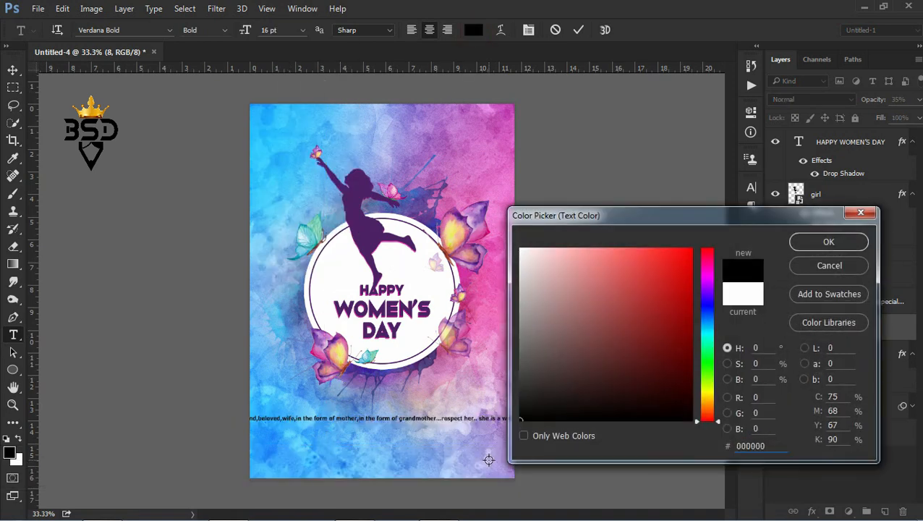
{"action": "left_click", "coordinate": [817, 238]}
{"action": "left_click", "coordinate": [528, 29]}
{"action": "left_click", "coordinate": [638, 292]}
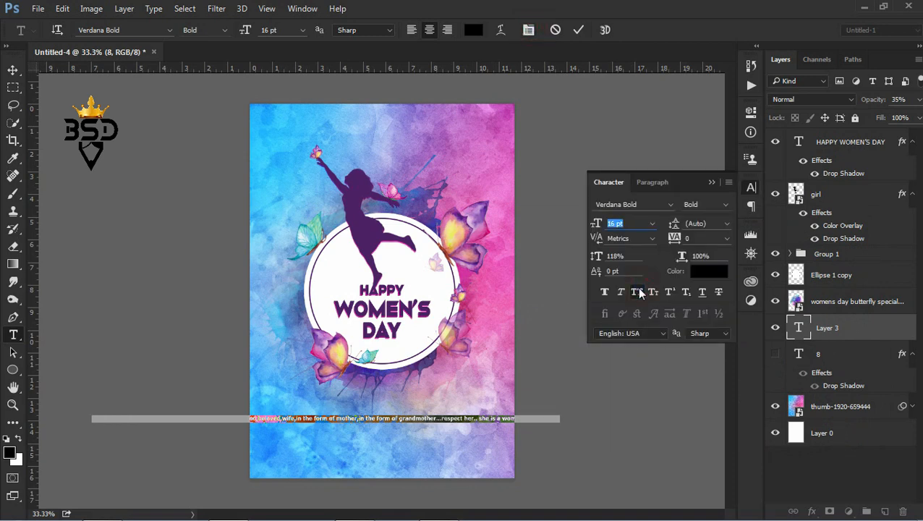
Break the message into two lines and move it fully inside the poster, centred below the badge
{"action": "left_click", "coordinate": [340, 418]}
{"action": "key", "text": "Return"}
{"action": "key", "text": "ctrl+a"}
{"action": "left_click", "coordinate": [583, 29]}
{"action": "key", "text": "v"}
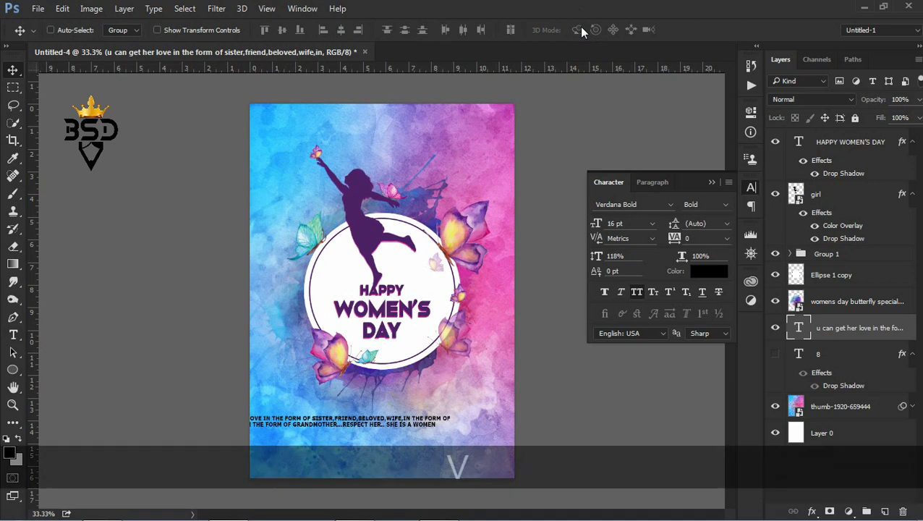
{"action": "left_click_drag", "start_coordinate": [312, 421], "coordinate": [377, 419]}
Set the whole message's line spacing to 23 pt and shift the text slightly lower
{"action": "double_click", "coordinate": [377, 419]}
{"action": "key", "text": "ctrl+a"}
{"action": "left_click_drag", "start_coordinate": [675, 227], "coordinate": [694, 221]}
{"action": "left_click", "coordinate": [578, 32]}
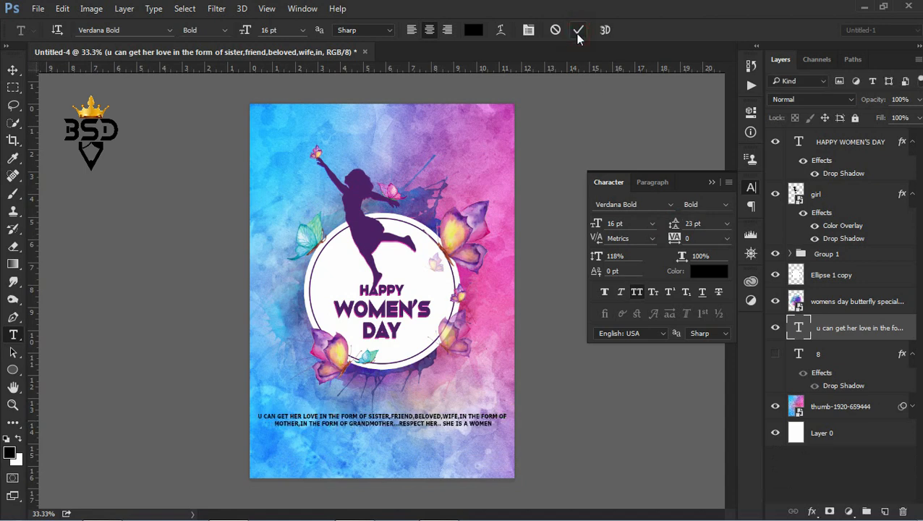
{"action": "key", "text": "v"}
{"action": "left_click_drag", "start_coordinate": [390, 424], "coordinate": [390, 426]}
Add line breaks after "SISTER," and "RESPECT HER.." so the message runs over four lines
{"action": "key", "text": "t"}
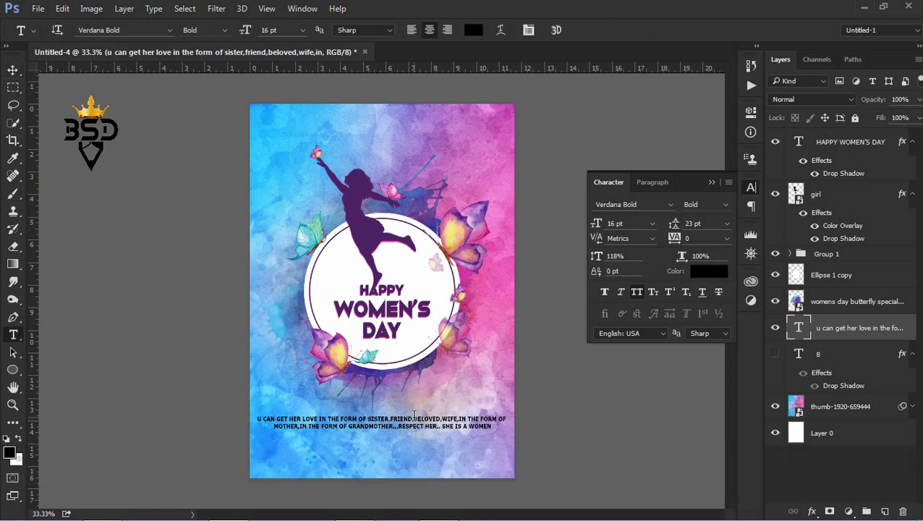
{"action": "left_click", "coordinate": [389, 418]}
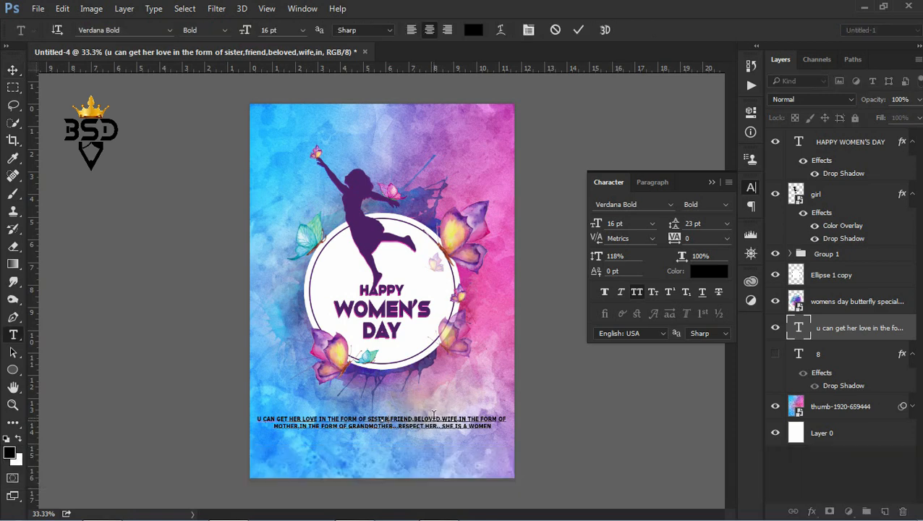
{"action": "key", "text": "Return"}
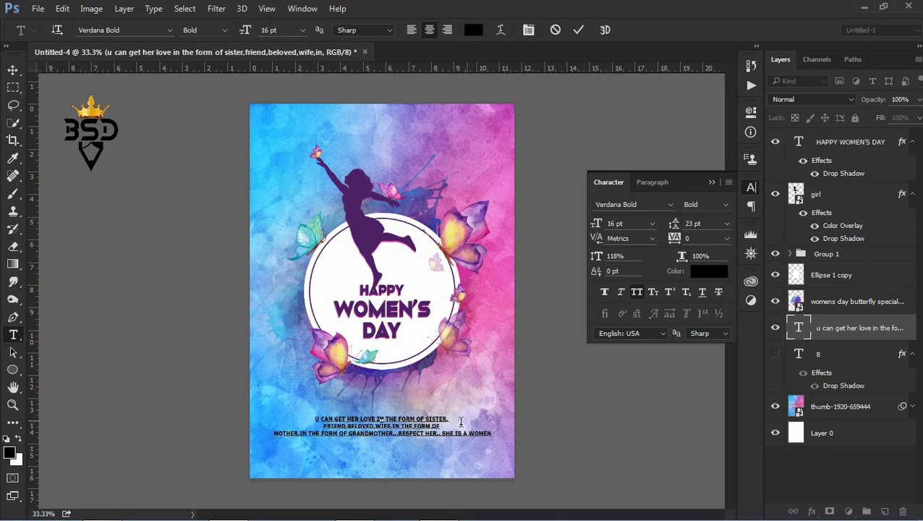
{"action": "key", "text": "Return"}
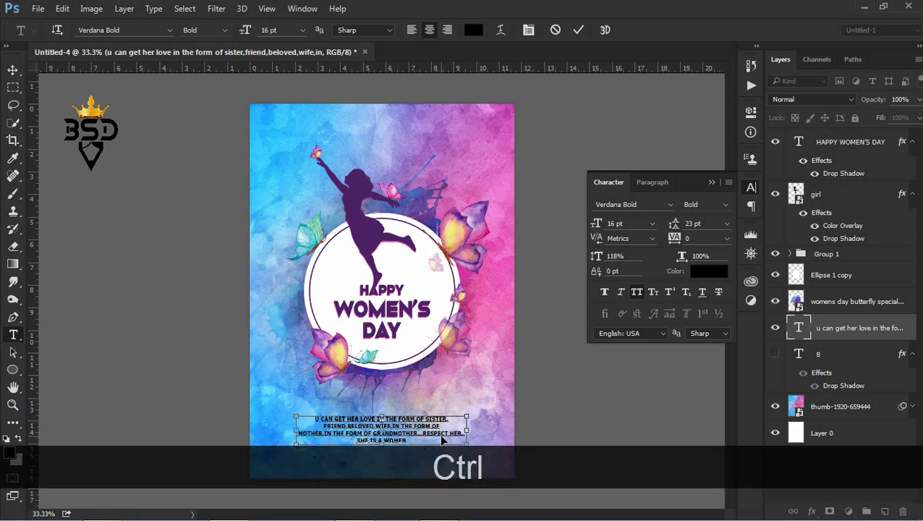
Set the whole message to 21 pt with 28 pt line spacing
{"action": "key", "text": "ctrl+a"}
{"action": "left_click_drag", "start_coordinate": [600, 227], "coordinate": [612, 225]}
{"action": "left_click_drag", "start_coordinate": [673, 226], "coordinate": [678, 228]}
{"action": "left_click", "coordinate": [579, 30]}
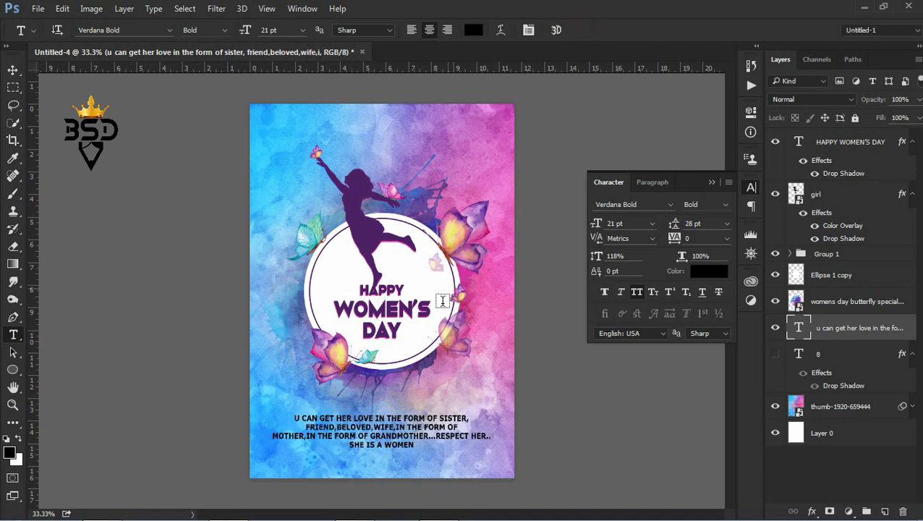
{"action": "key", "text": "v"}
Add a new layer above HAPPY WOMEN'S DAY, fill it with white and set its Fill to 0%
{"action": "left_click", "coordinate": [876, 152]}
{"action": "left_click", "coordinate": [884, 511]}
{"action": "key", "text": "ctrl+BackSpace"}
{"action": "left_click_drag", "start_coordinate": [880, 118], "coordinate": [793, 118]}
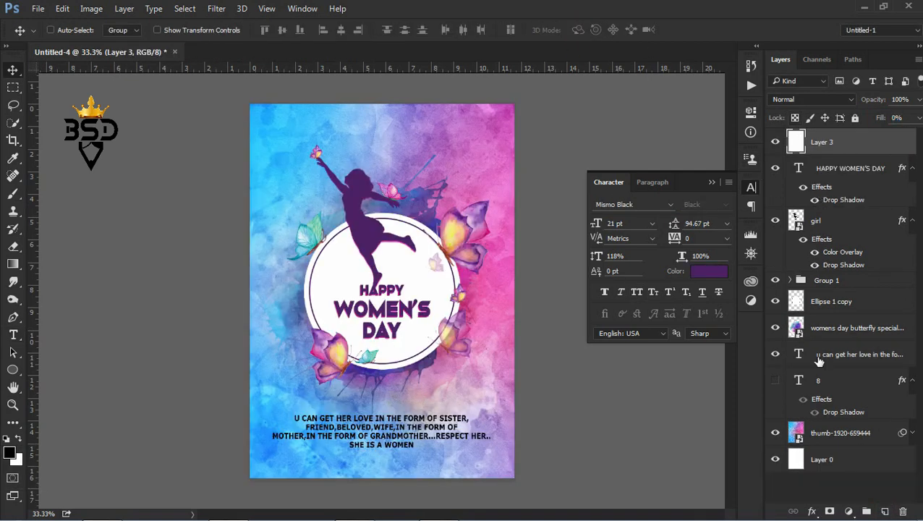
Frame the poster with a solid white (#ffffff) inside stroke of about 32 px on the new layer
{"action": "left_click", "coordinate": [812, 511]}
{"action": "left_click", "coordinate": [768, 383]}
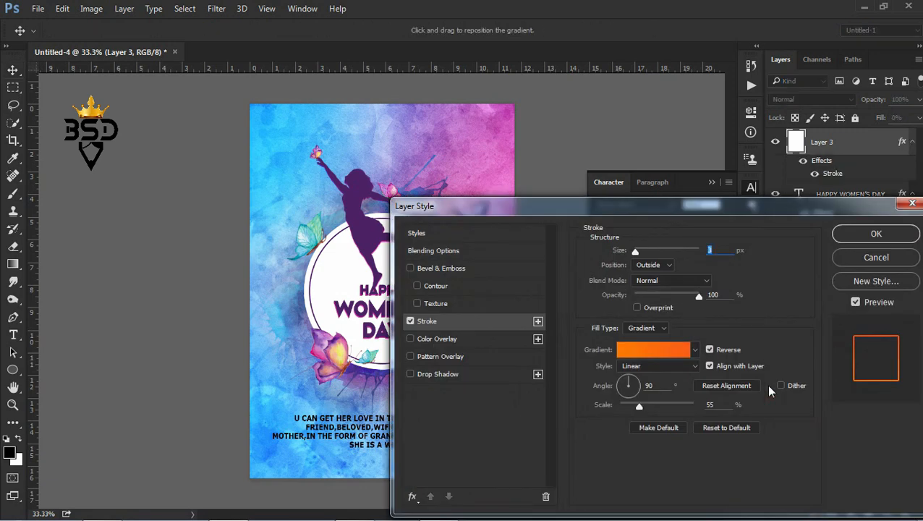
{"action": "left_click", "coordinate": [654, 266]}
{"action": "left_click", "coordinate": [646, 285]}
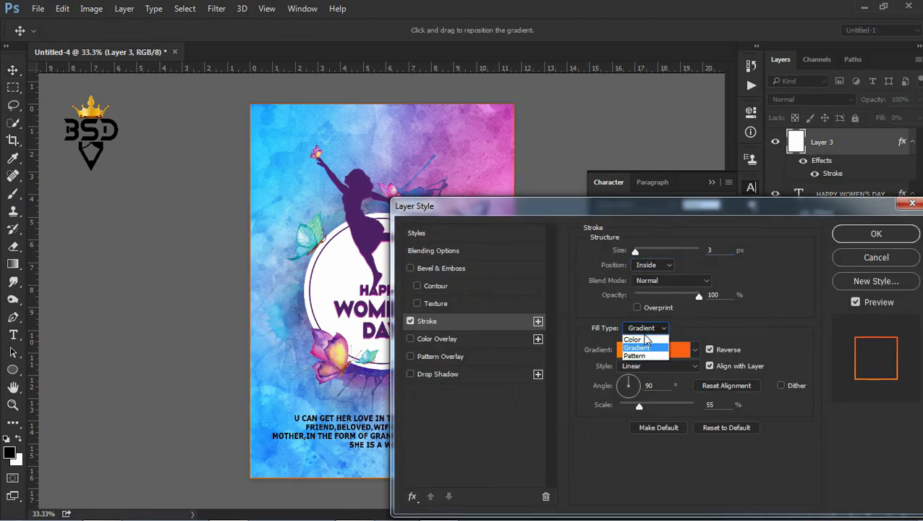
{"action": "left_click", "coordinate": [632, 340]}
{"action": "left_click", "coordinate": [617, 349]}
{"action": "type", "text": "ffffff"}
{"action": "key", "text": "Return"}
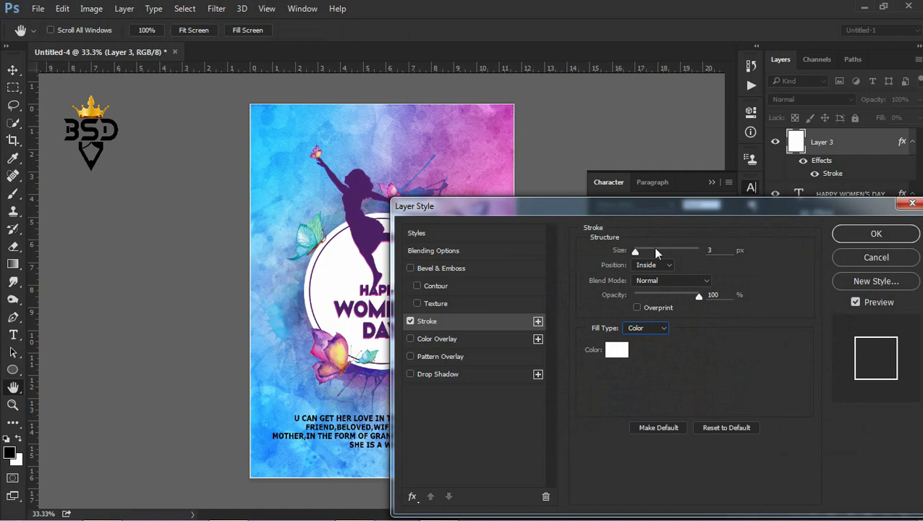
{"action": "left_click_drag", "start_coordinate": [637, 251], "coordinate": [644, 248]}
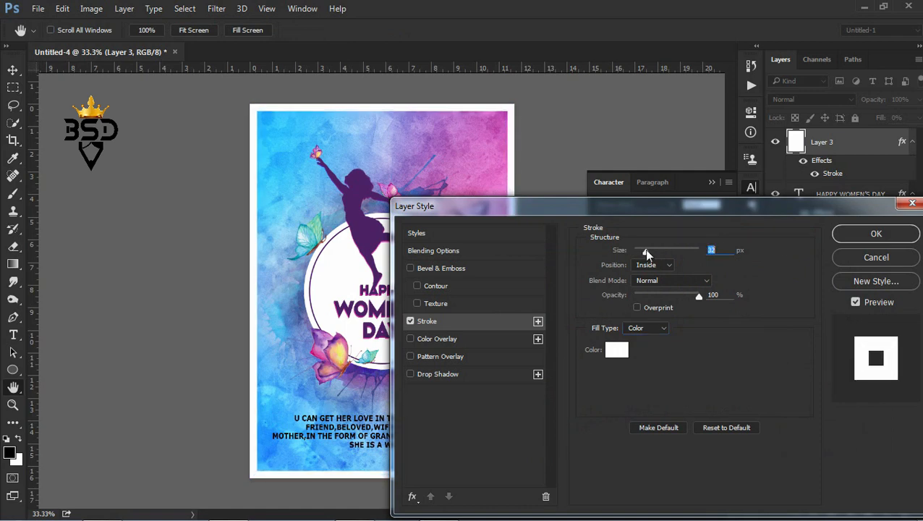
{"action": "left_click", "coordinate": [876, 234]}
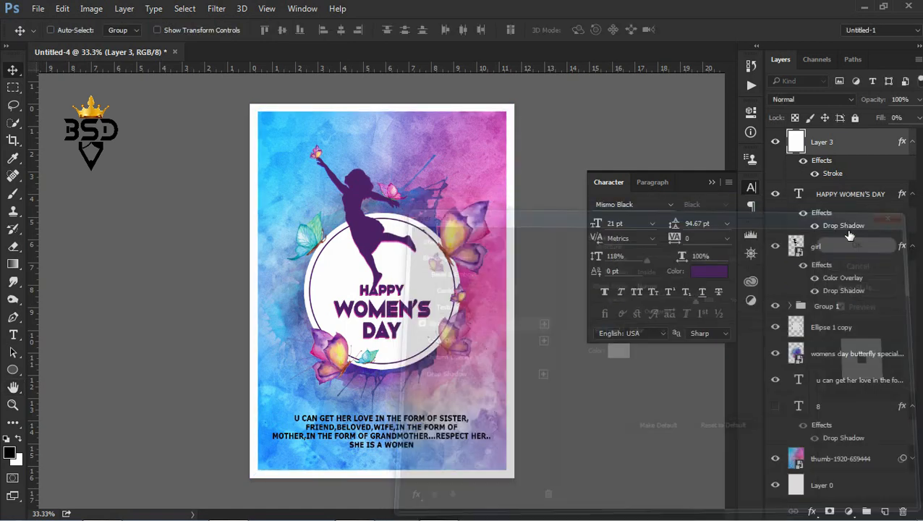
Reduce the whole message's font size to 19 pt
{"action": "key", "text": "t"}
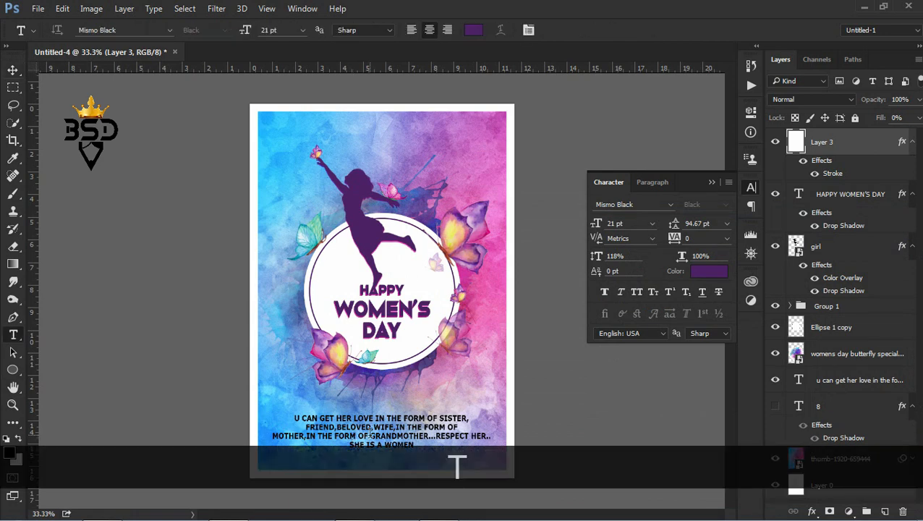
{"action": "left_click", "coordinate": [355, 437]}
{"action": "key", "text": "ctrl+a"}
{"action": "left_click_drag", "start_coordinate": [600, 229], "coordinate": [596, 229]}
{"action": "left_click", "coordinate": [579, 30]}
{"action": "key", "text": "v"}
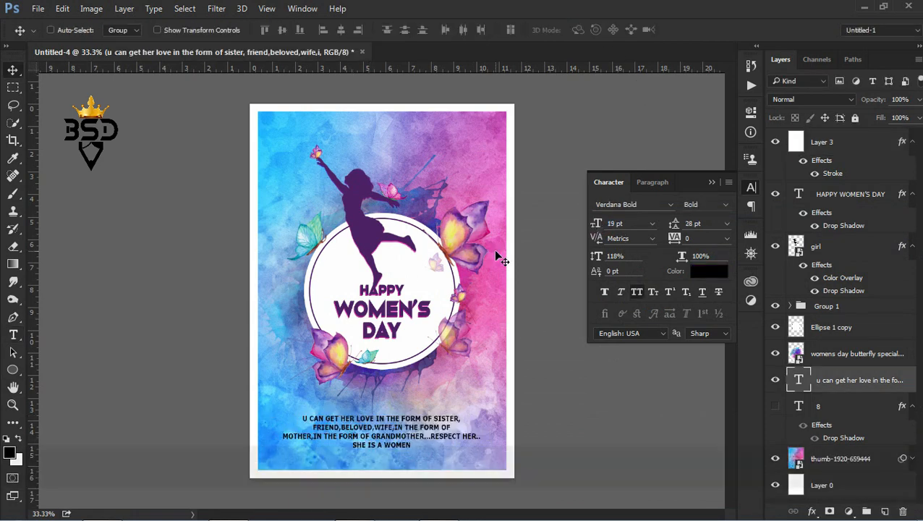
Nudge the message upward, closer to the badge
{"action": "key", "text": "Up"}
{"action": "key", "text": "Up"}
{"action": "key", "text": "Up"}
{"action": "key", "text": "Up"}
{"action": "key", "text": "Up"}
{"action": "key", "text": "Up"}
{"action": "key", "text": "Up"}
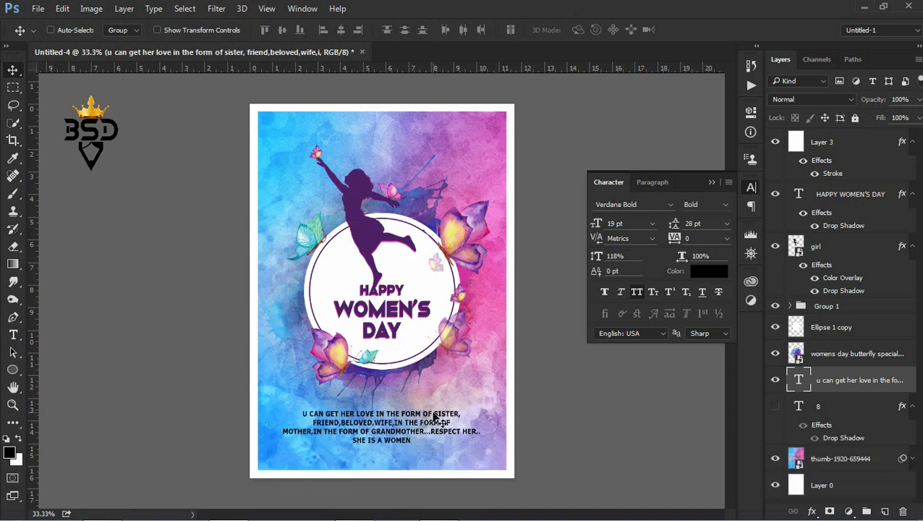
{"action": "key", "text": "Up"}
{"action": "key", "text": "Up"}
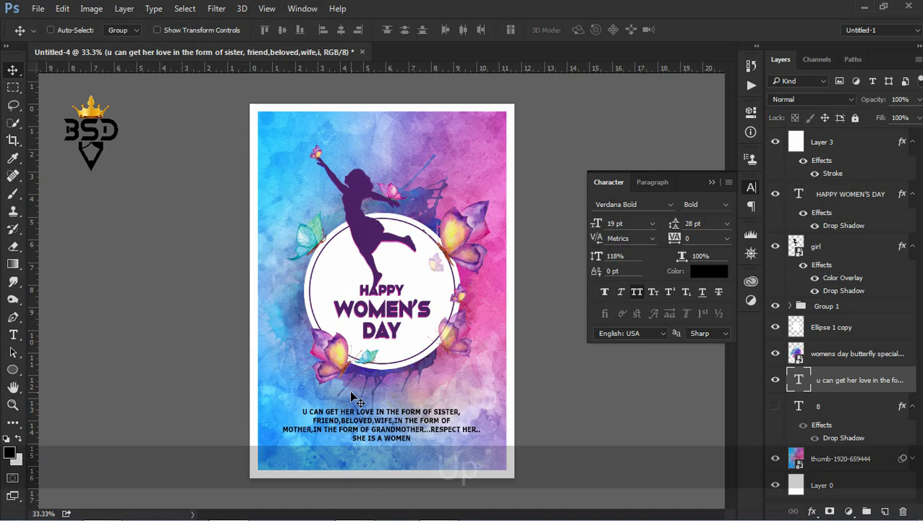
{"action": "key", "text": "Up"}
{"action": "key", "text": "Up"}
{"action": "key", "text": "Up"}
{"action": "key", "text": "Up"}
Draw a black scrollwork ornament from the custom shapes, about 225 px wide and 91 px high, over the message
{"action": "left_click", "coordinate": [13, 369]}
{"action": "right_click", "coordinate": [13, 369]}
{"action": "left_click", "coordinate": [103, 435]}
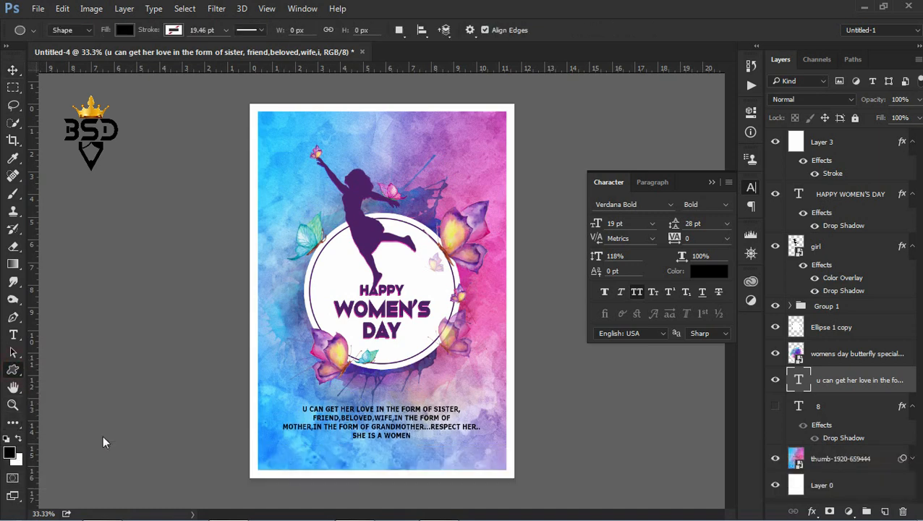
{"action": "left_click", "coordinate": [532, 30]}
{"action": "left_click_drag", "start_coordinate": [606, 72], "coordinate": [606, 129]}
{"action": "left_click", "coordinate": [448, 137]}
{"action": "left_click_drag", "start_coordinate": [341, 375], "coordinate": [405, 414]}
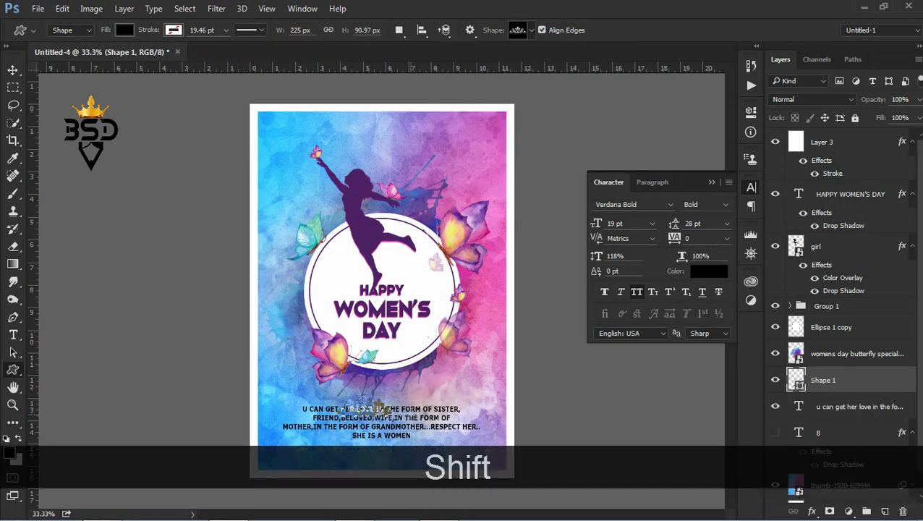
Confirm black (#000000) as the text colour and collapse the character settings
{"action": "left_click", "coordinate": [708, 271]}
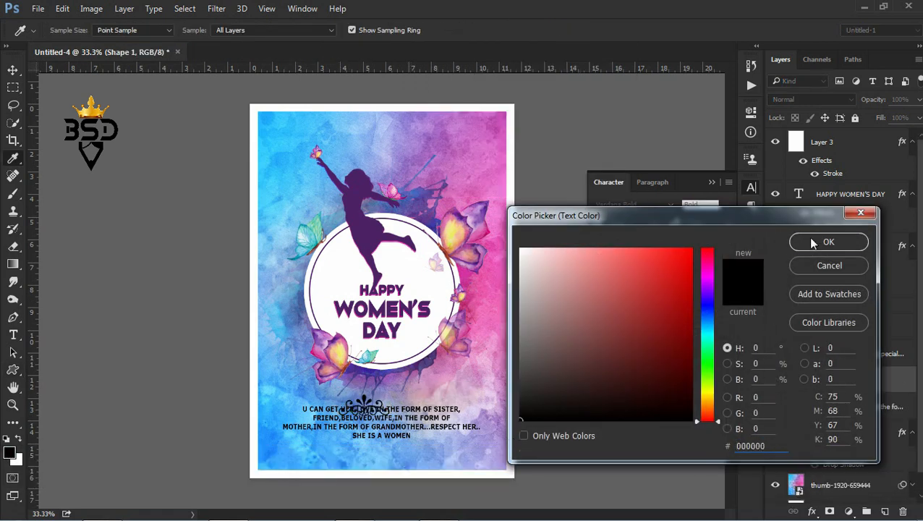
{"action": "left_click", "coordinate": [812, 243]}
{"action": "left_click", "coordinate": [712, 182]}
{"action": "key", "text": "v"}
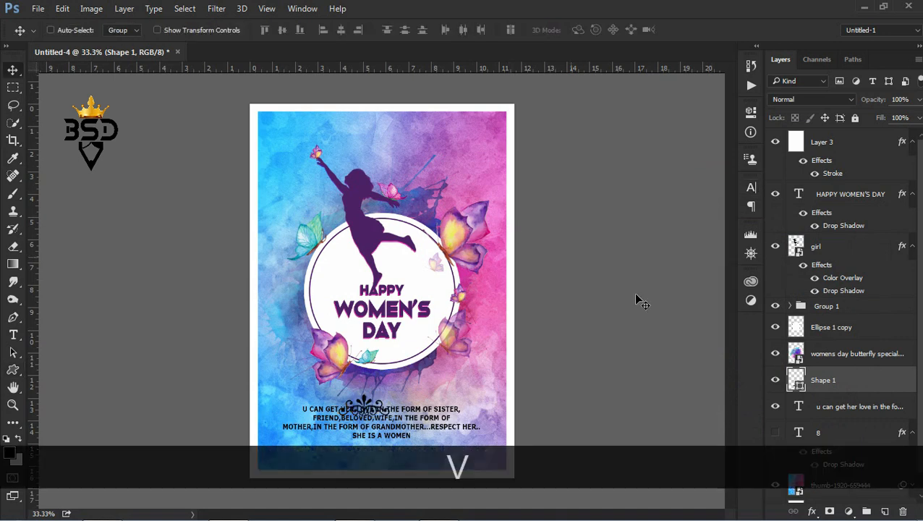
Restack the ornament layer Shape 1 directly above the girl layer and rasterize it
{"action": "left_click_drag", "start_coordinate": [843, 381], "coordinate": [823, 236]}
{"action": "right_click", "coordinate": [804, 244]}
{"action": "left_click", "coordinate": [589, 271]}
Flip the ornament vertically and place it just below the message's last line
{"action": "key", "text": "ctrl+t"}
{"action": "right_click", "coordinate": [379, 405]}
{"action": "left_click", "coordinate": [409, 388]}
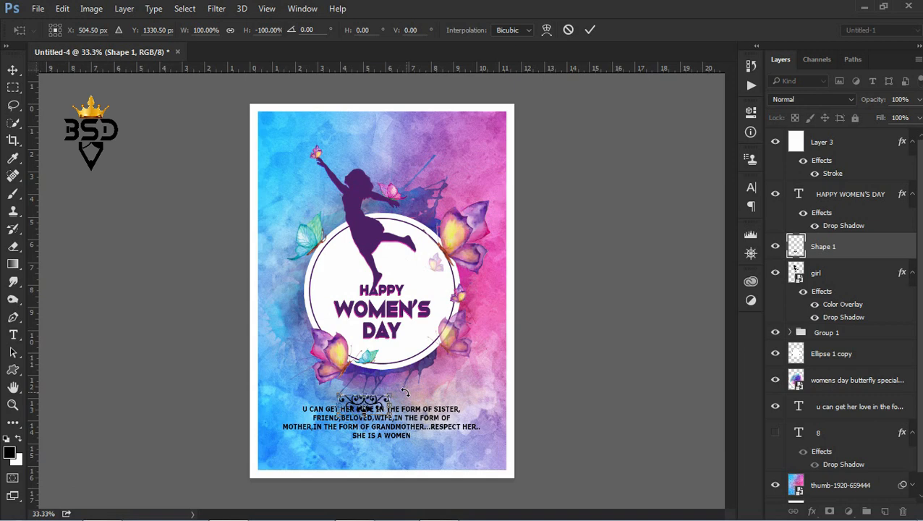
{"action": "left_click_drag", "start_coordinate": [376, 404], "coordinate": [398, 449]}
{"action": "key", "text": "Return"}
Load Layer 0's outline as a selection and centre the message and the ornament horizontally within it
{"action": "key", "text": "ctrl+equal"}
{"action": "key", "text": "ctrl+equal"}
{"action": "left_click_drag", "start_coordinate": [515, 409], "coordinate": [467, 202]}
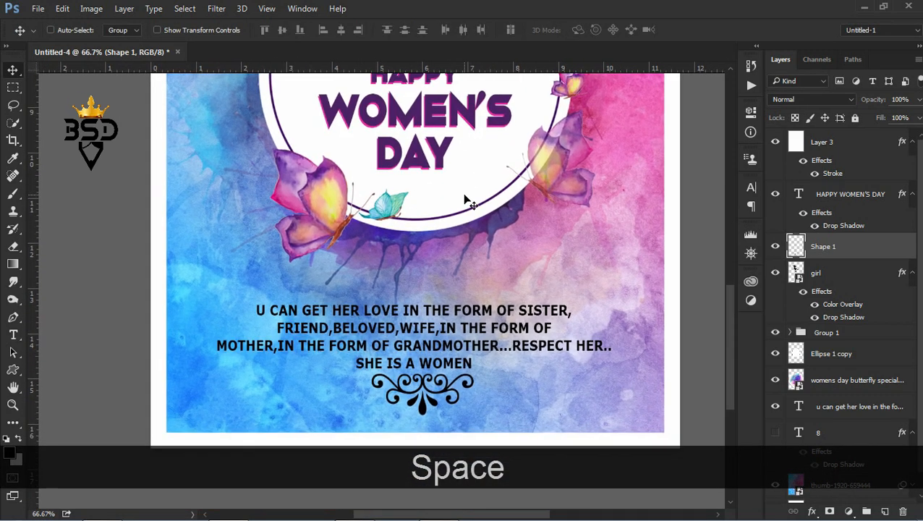
{"action": "scroll", "coordinate": [920, 326], "scroll_direction": "down", "scroll_amount": 1}
{"action": "left_click", "coordinate": [796, 489], "text": "ctrl"}
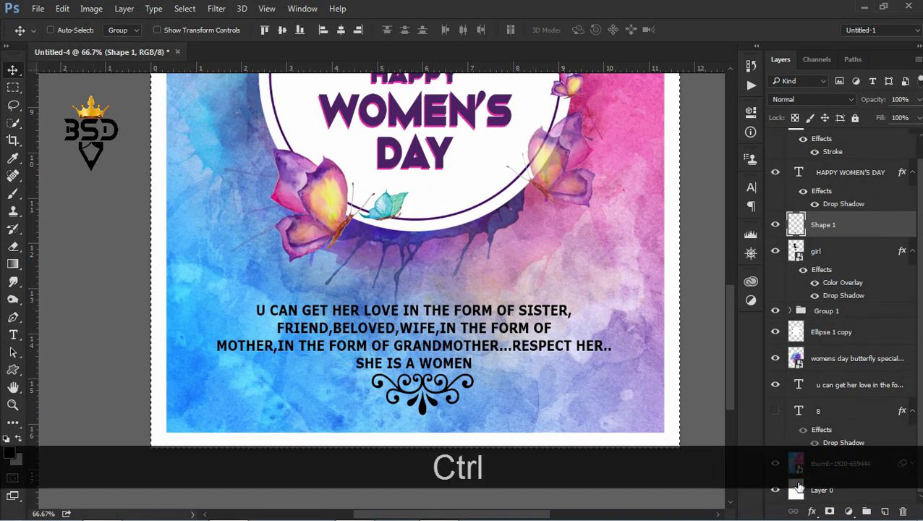
{"action": "left_click", "coordinate": [859, 180]}
{"action": "scroll", "coordinate": [919, 210], "scroll_direction": "up", "scroll_amount": 1}
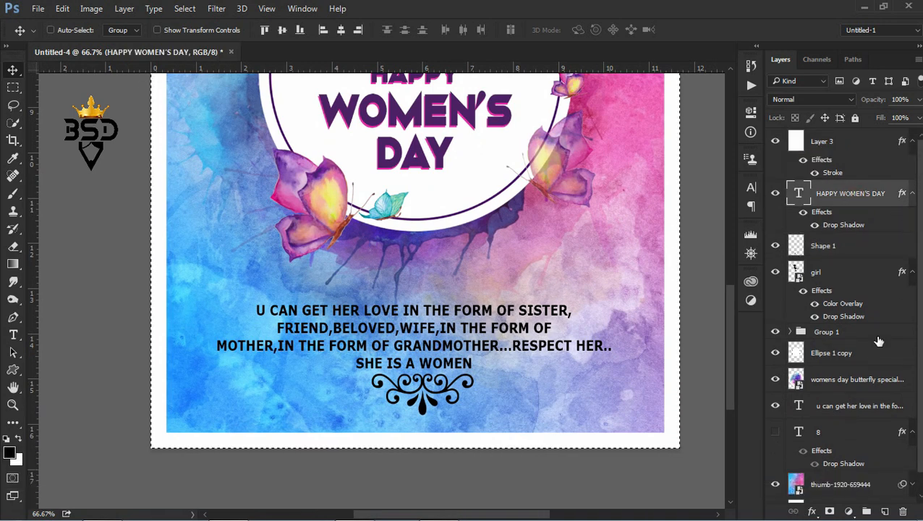
{"action": "left_click", "coordinate": [838, 406]}
{"action": "left_click", "coordinate": [341, 31]}
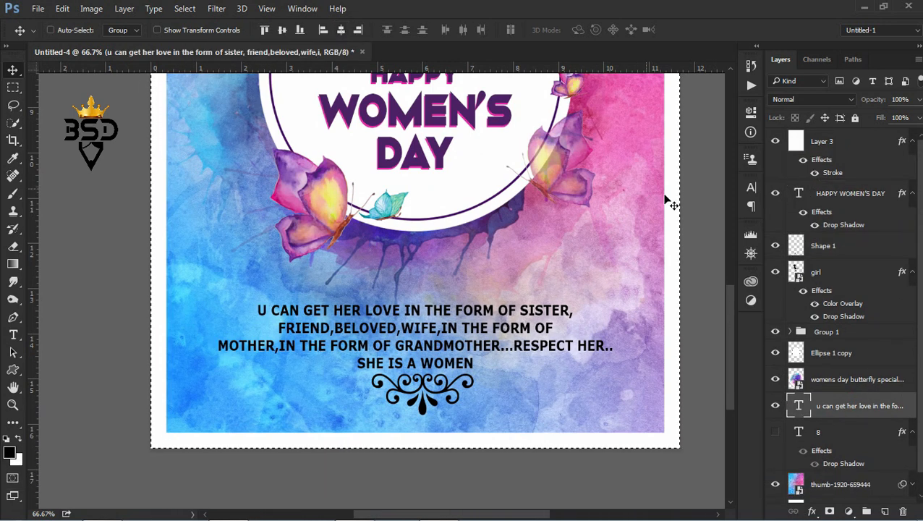
{"action": "left_click", "coordinate": [823, 245]}
{"action": "left_click", "coordinate": [341, 31]}
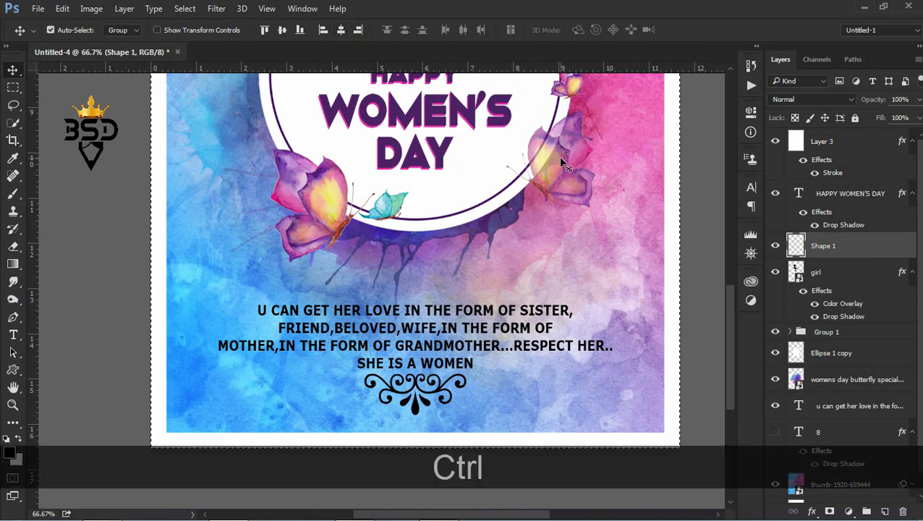
Deselect the canvas and scale the ornament down around its centre
{"action": "key", "text": "ctrl+d"}
{"action": "key", "text": "ctrl+t"}
{"action": "left_click_drag", "start_coordinate": [467, 373], "coordinate": [451, 384]}
{"action": "key", "text": "Return"}
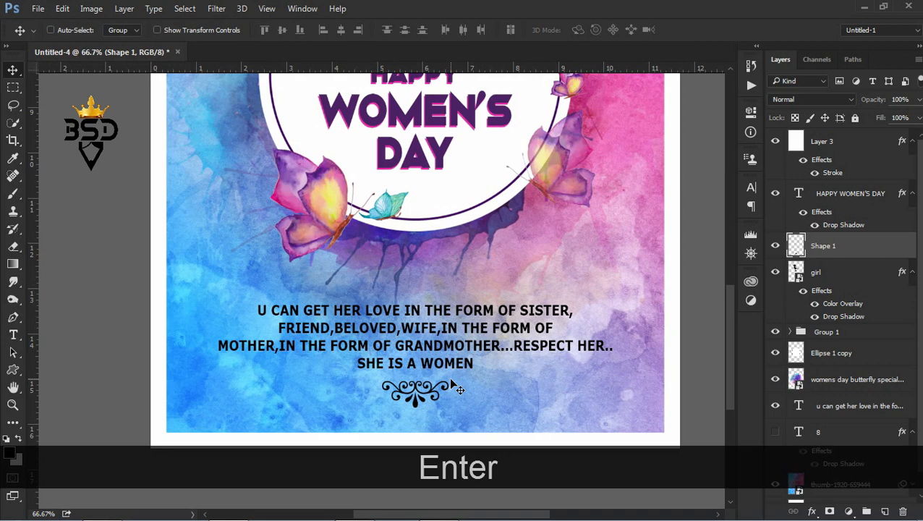
{"action": "key", "text": "ctrl+minus"}
{"action": "key", "text": "ctrl+minus"}
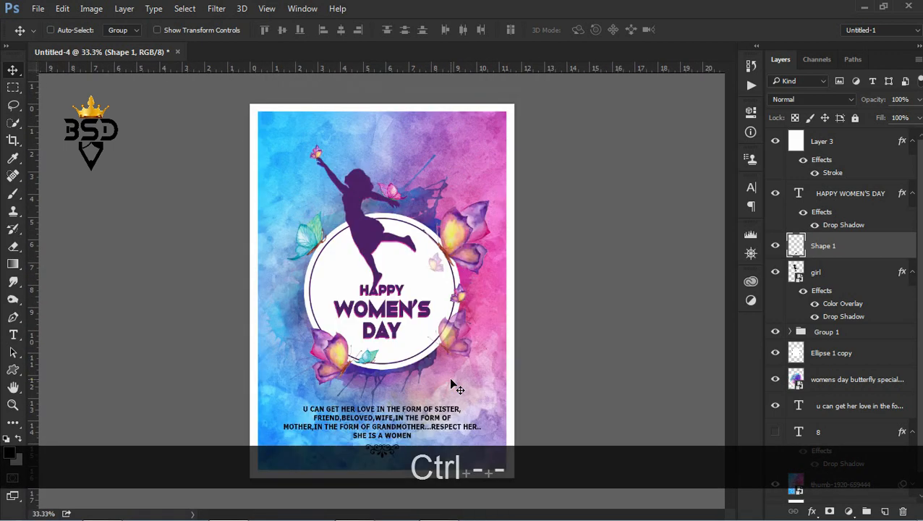
Show the hidden large 8 text layer and select it
{"action": "left_click", "coordinate": [775, 433]}
{"action": "left_click", "coordinate": [818, 433]}
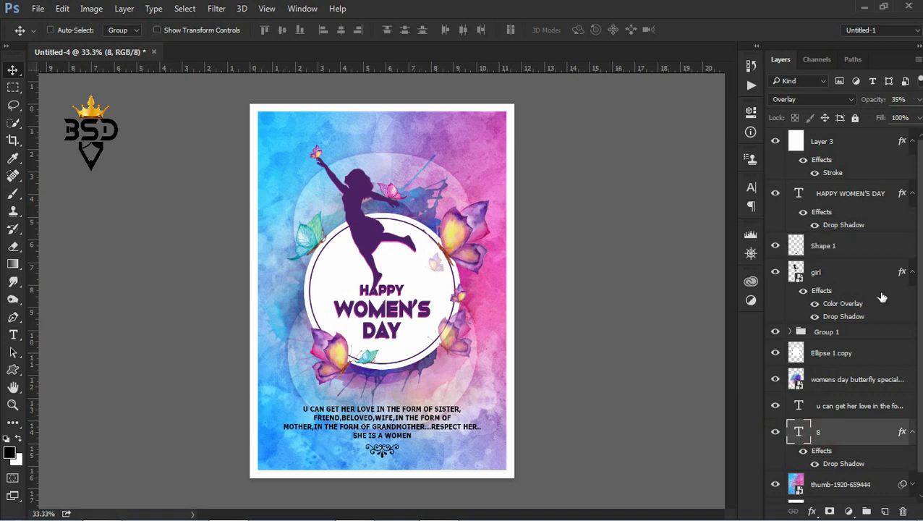